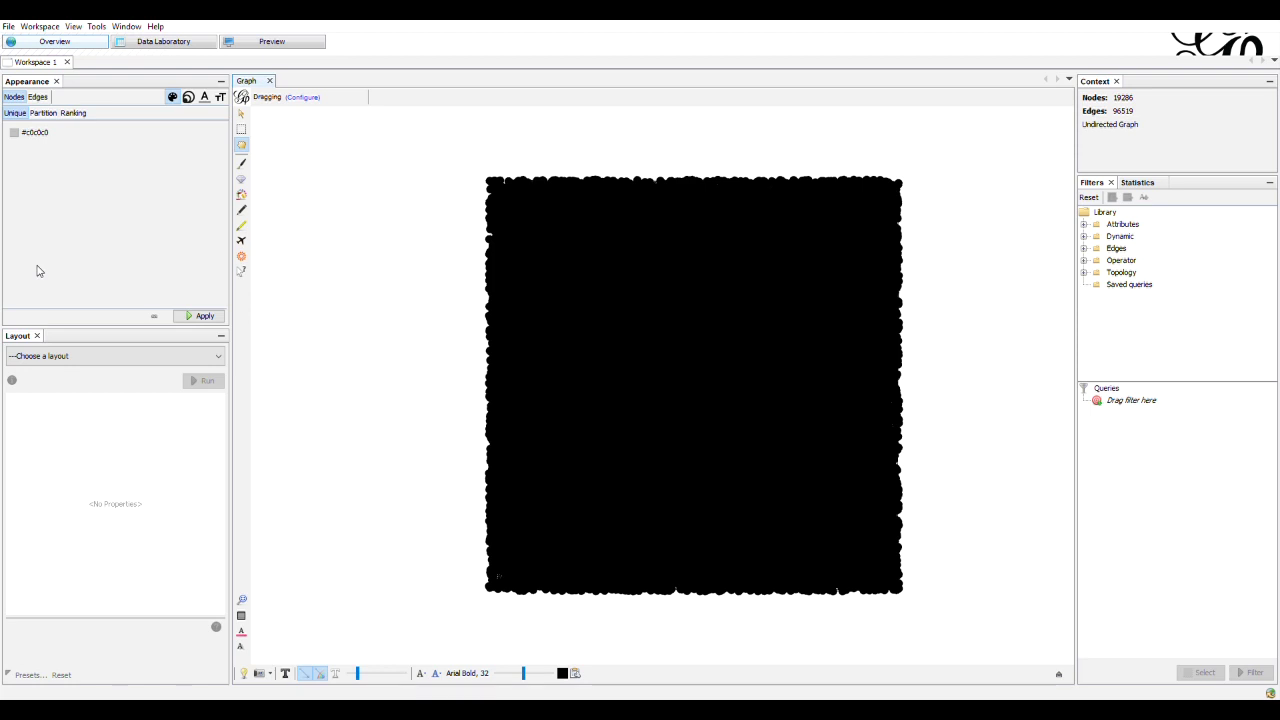
Examine the node table's Id and Label columns and the edge table's Source, Target and Weight columns
{"action": "left_click", "coordinate": [190, 45]}
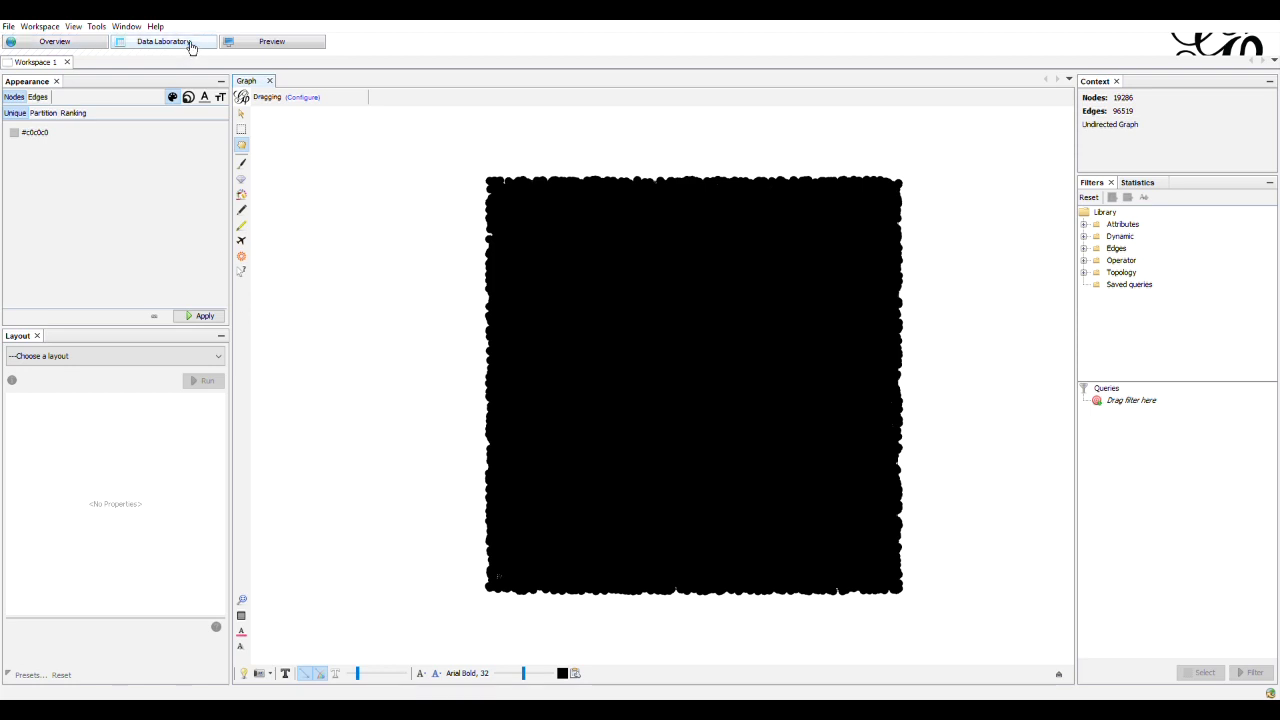
{"action": "scroll", "coordinate": [320, 280], "scroll_direction": "down", "scroll_amount": 8}
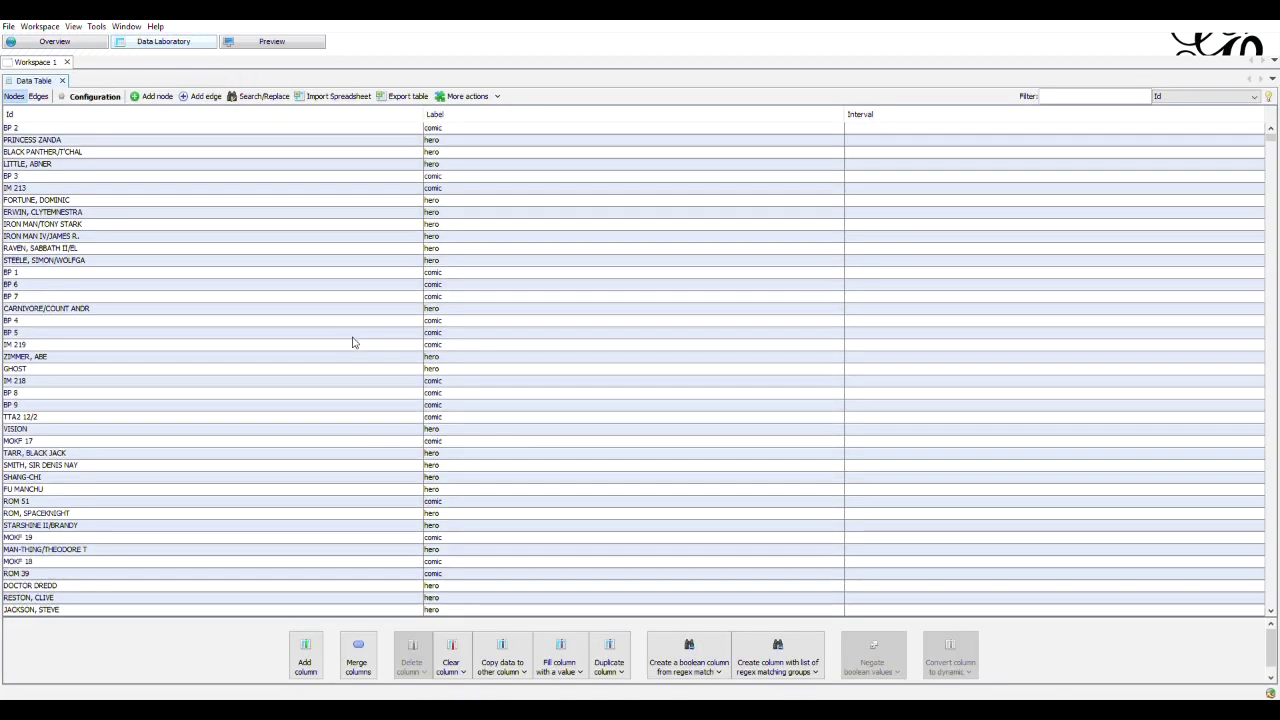
{"action": "scroll", "coordinate": [345, 300], "scroll_direction": "down", "scroll_amount": 10}
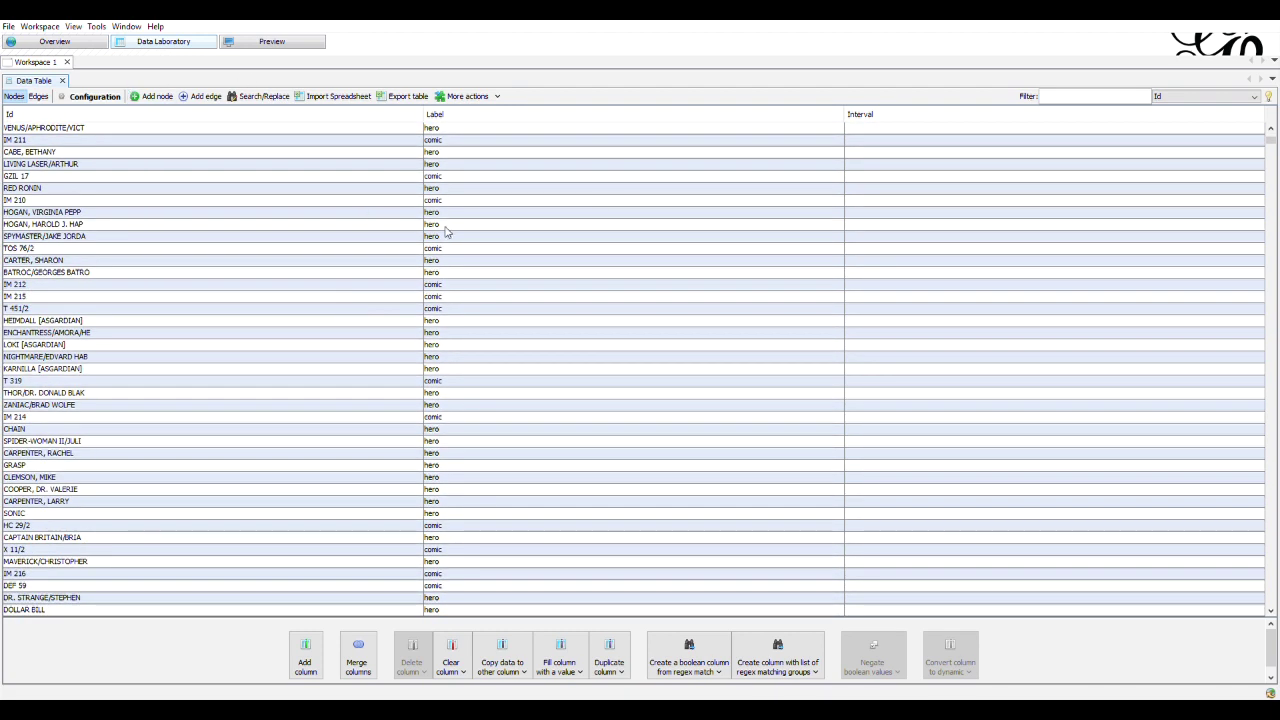
{"action": "left_click", "coordinate": [40, 96]}
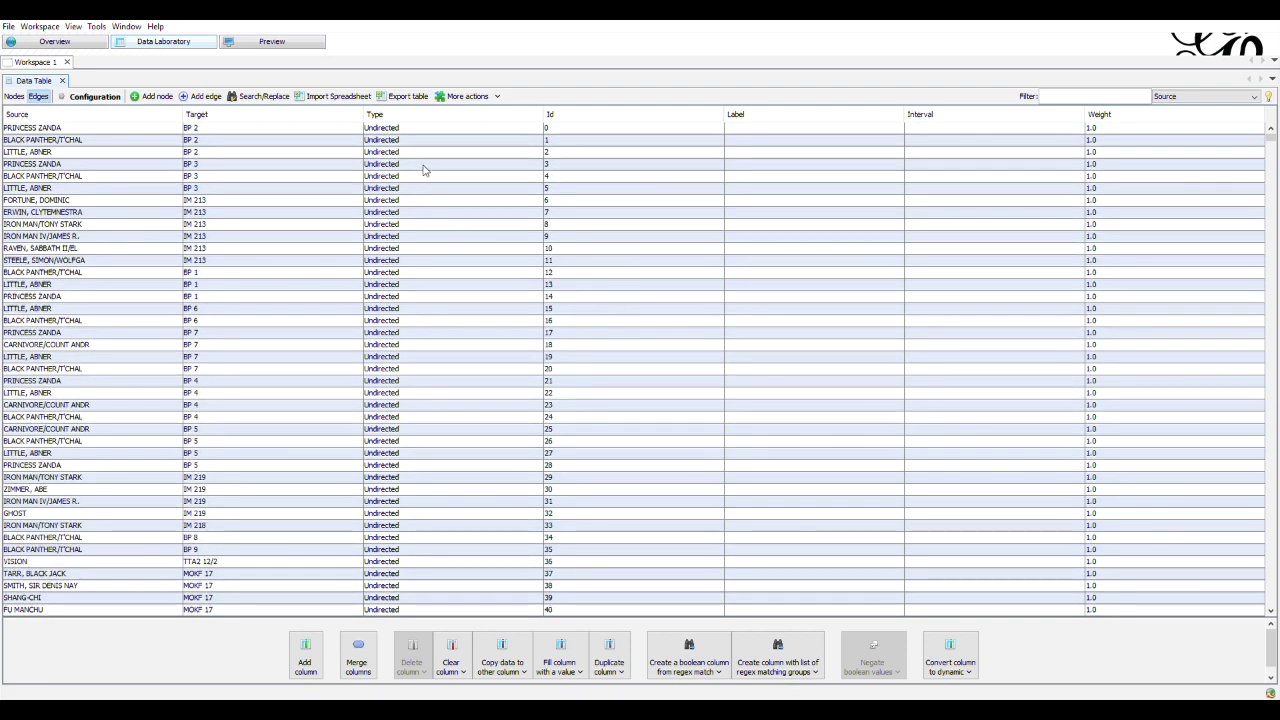
{"action": "scroll", "coordinate": [424, 170], "scroll_direction": "down", "scroll_amount": 20}
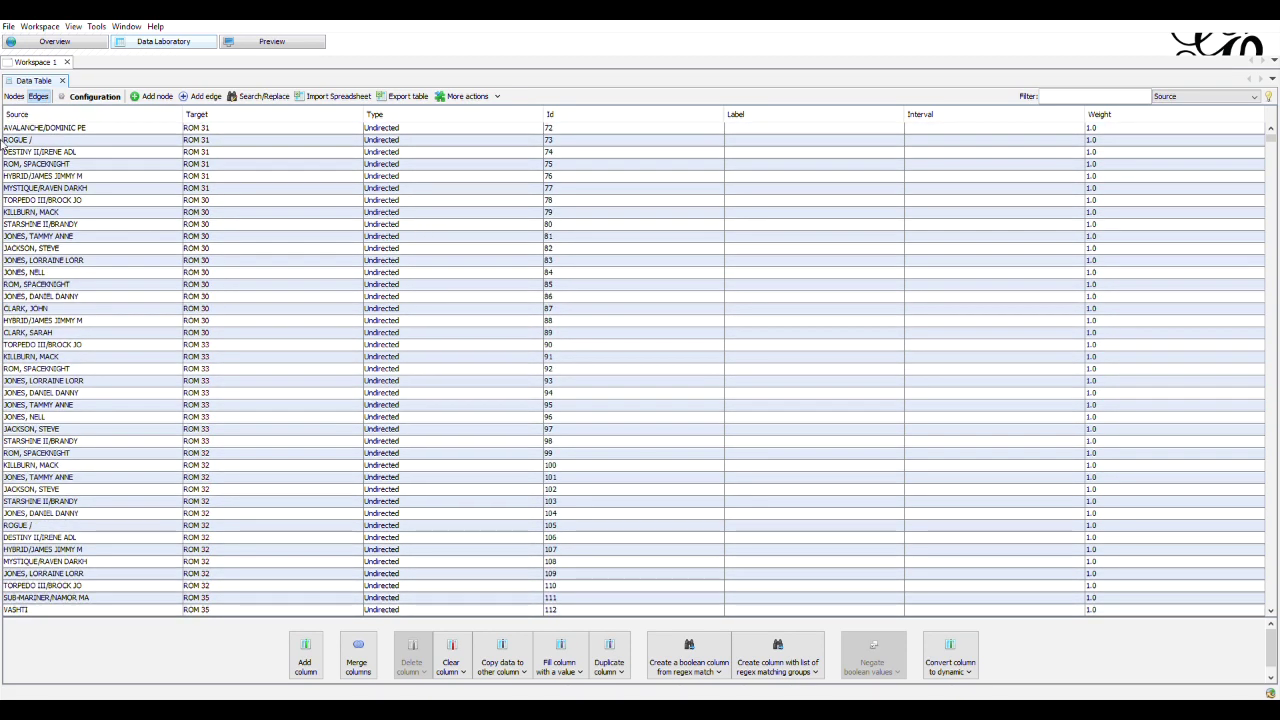
{"action": "left_click", "coordinate": [14, 96]}
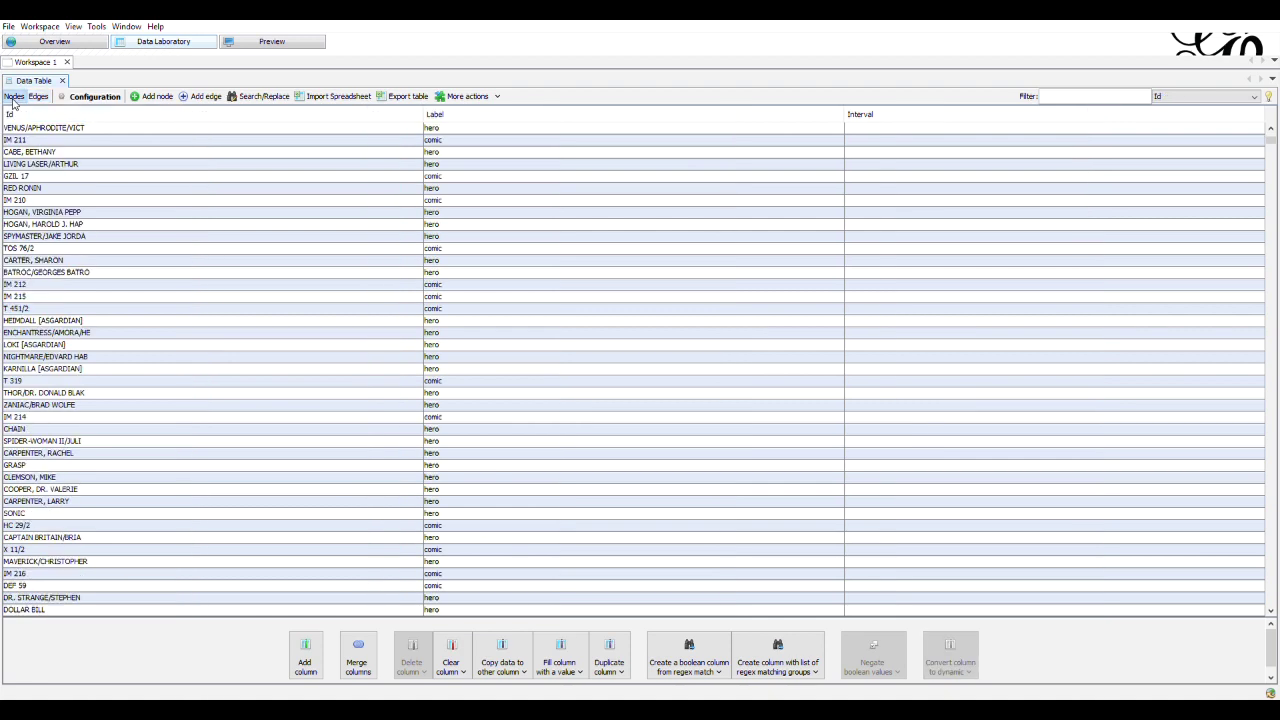
Run the ForceAtlas 2 layout on the graph with its default settings and stop it once the network has spread out
{"action": "left_click", "coordinate": [32, 42]}
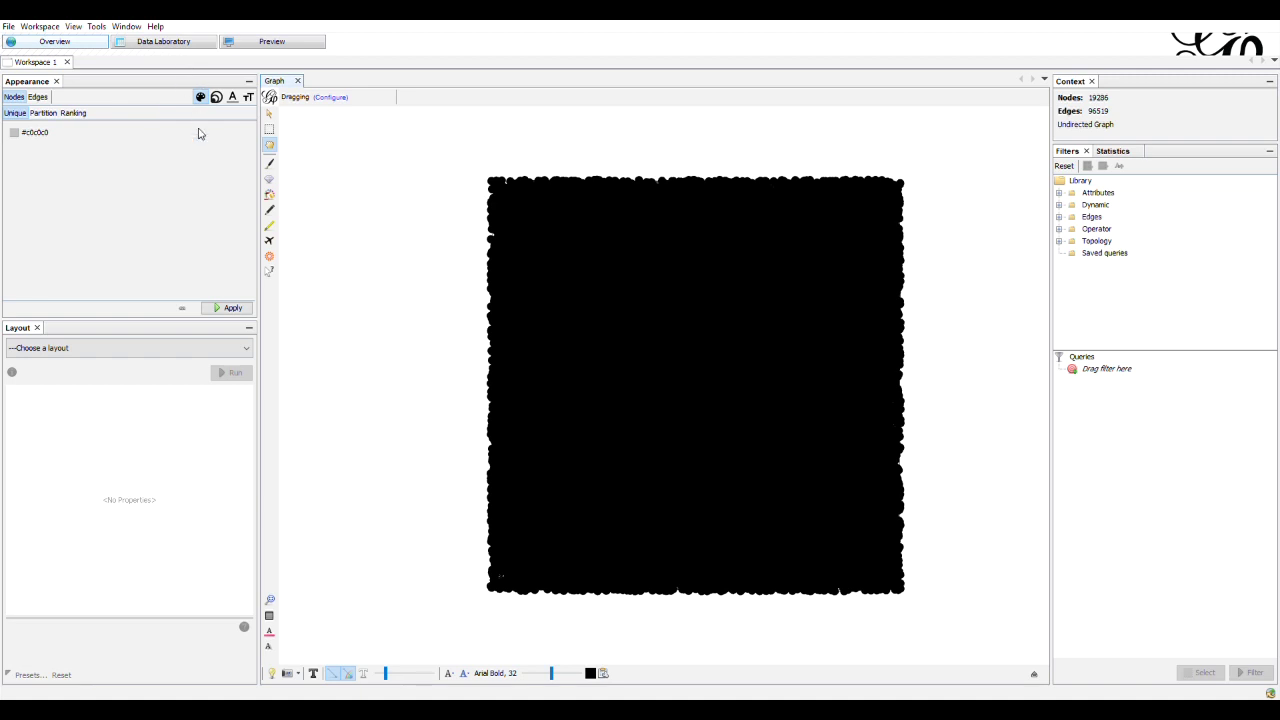
{"action": "left_click", "coordinate": [153, 350]}
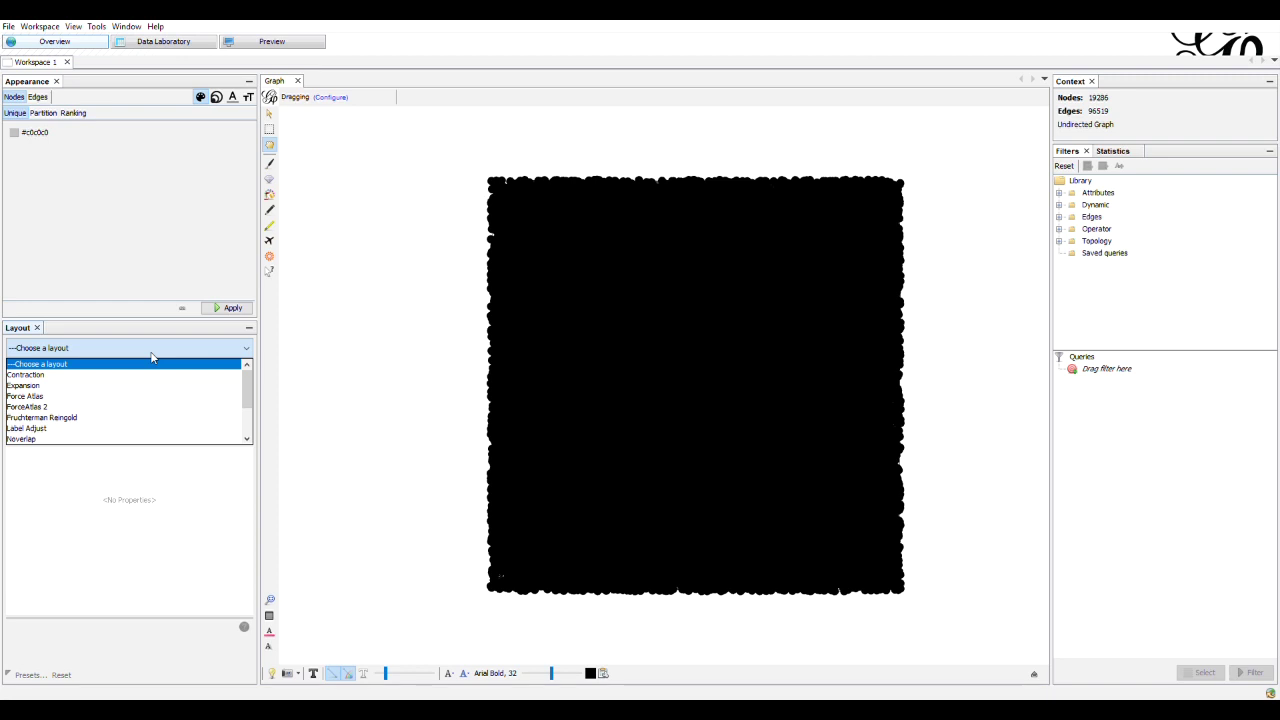
{"action": "left_click", "coordinate": [83, 407]}
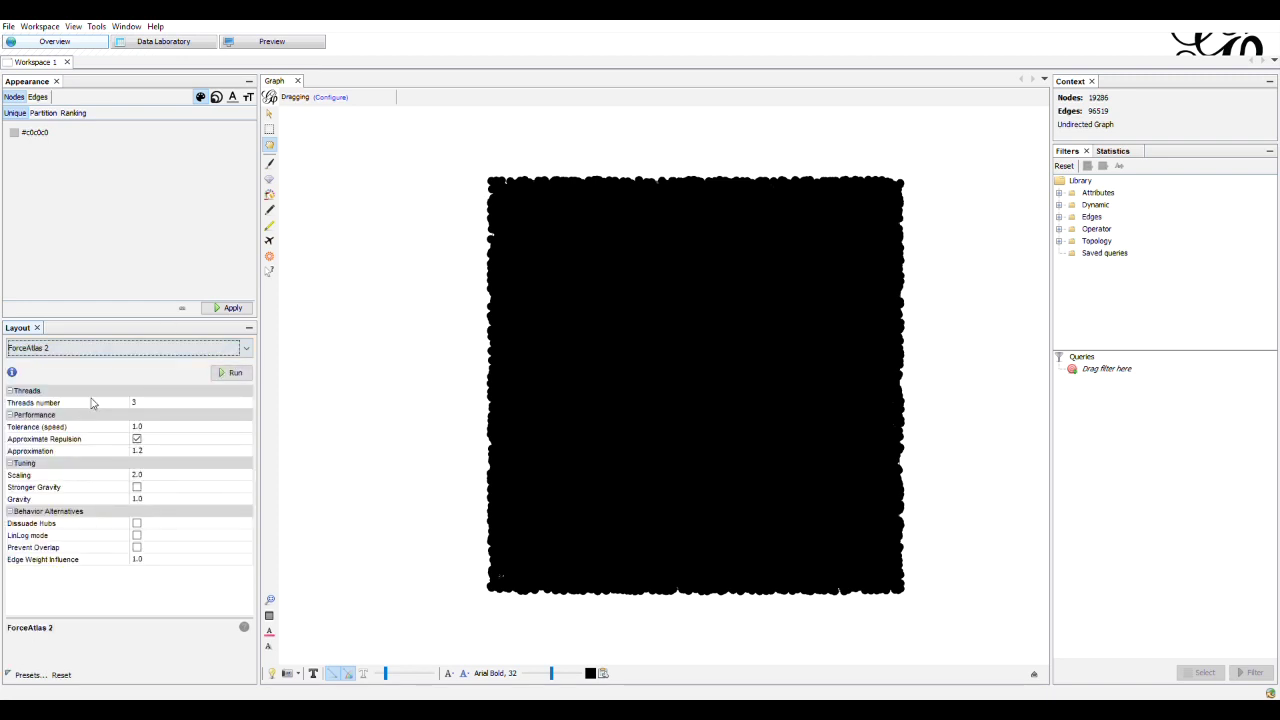
{"action": "left_click", "coordinate": [233, 372]}
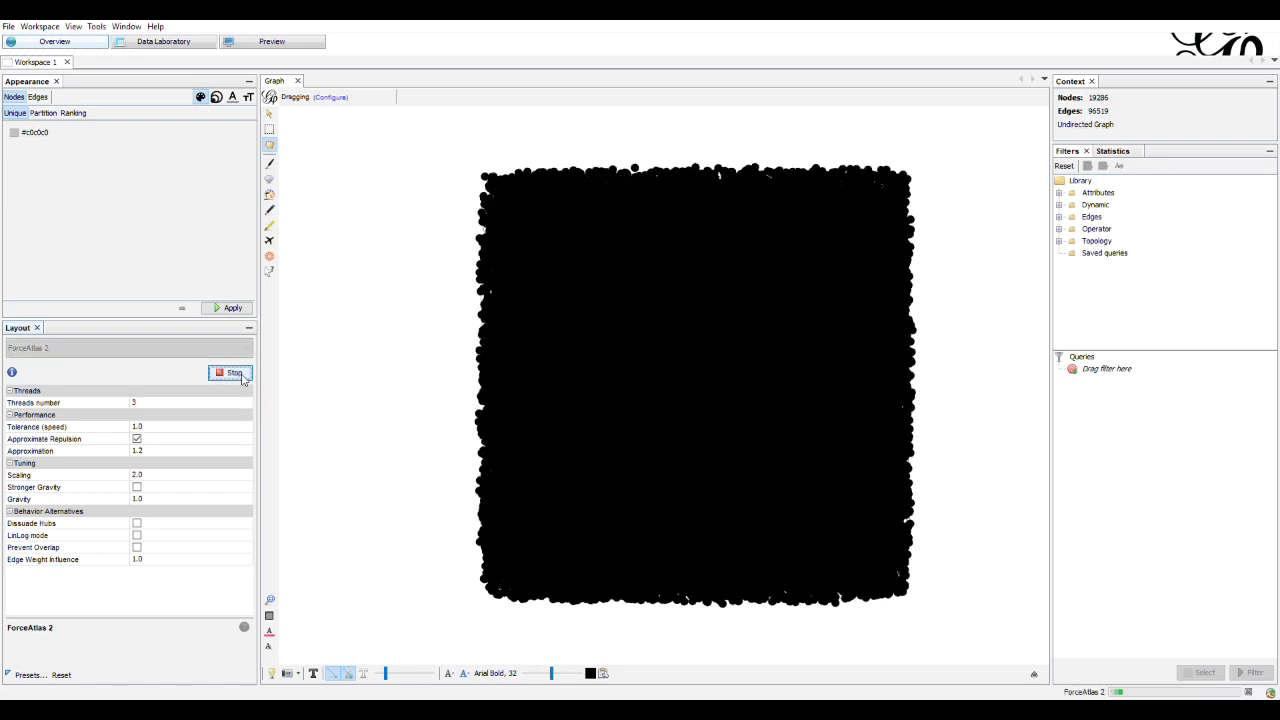
{"action": "scroll", "coordinate": [740, 430], "scroll_direction": "up", "scroll_amount": 3}
{"action": "scroll", "coordinate": [741, 430], "scroll_direction": "down", "scroll_amount": 5}
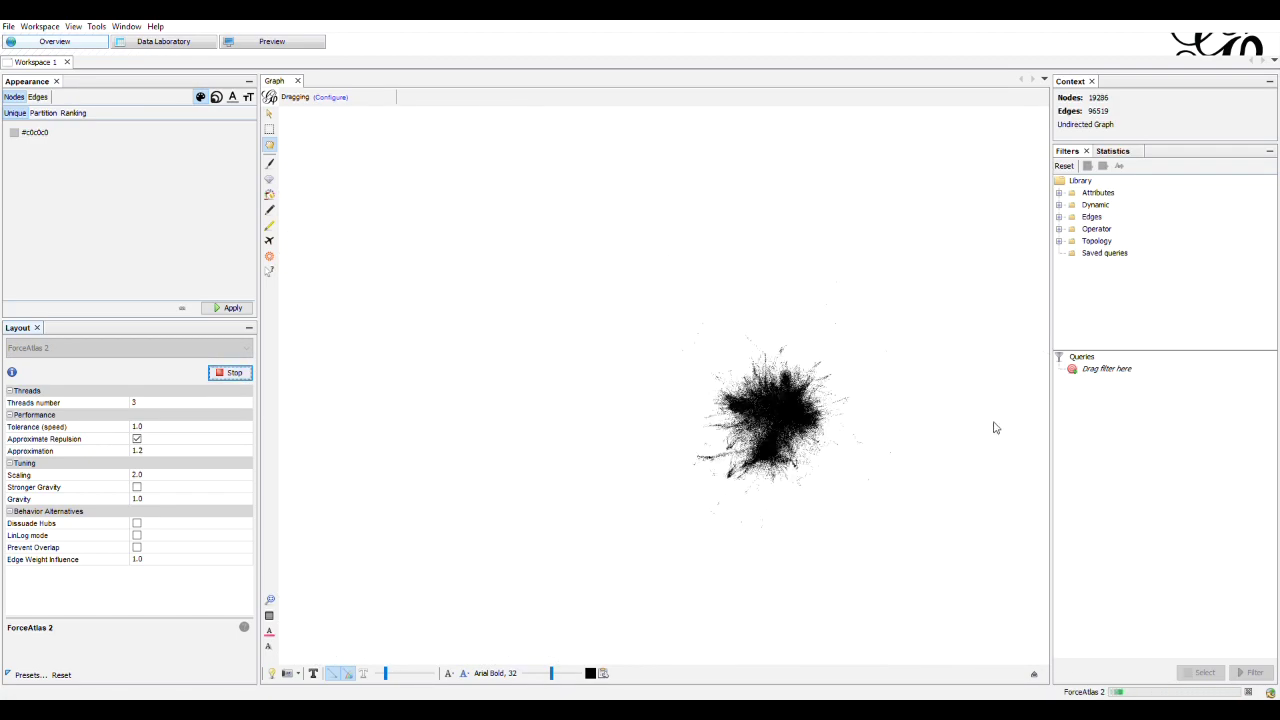
{"action": "scroll", "coordinate": [702, 425], "scroll_direction": "up", "scroll_amount": 3}
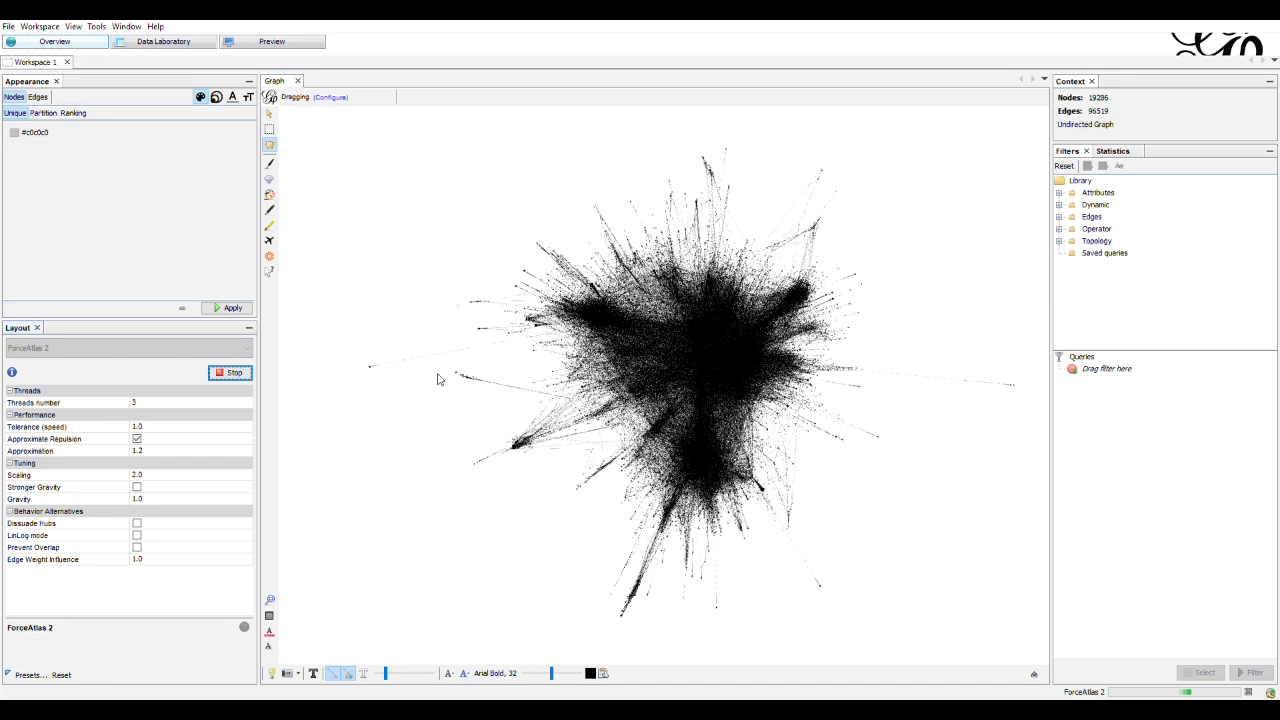
{"action": "left_click", "coordinate": [228, 377]}
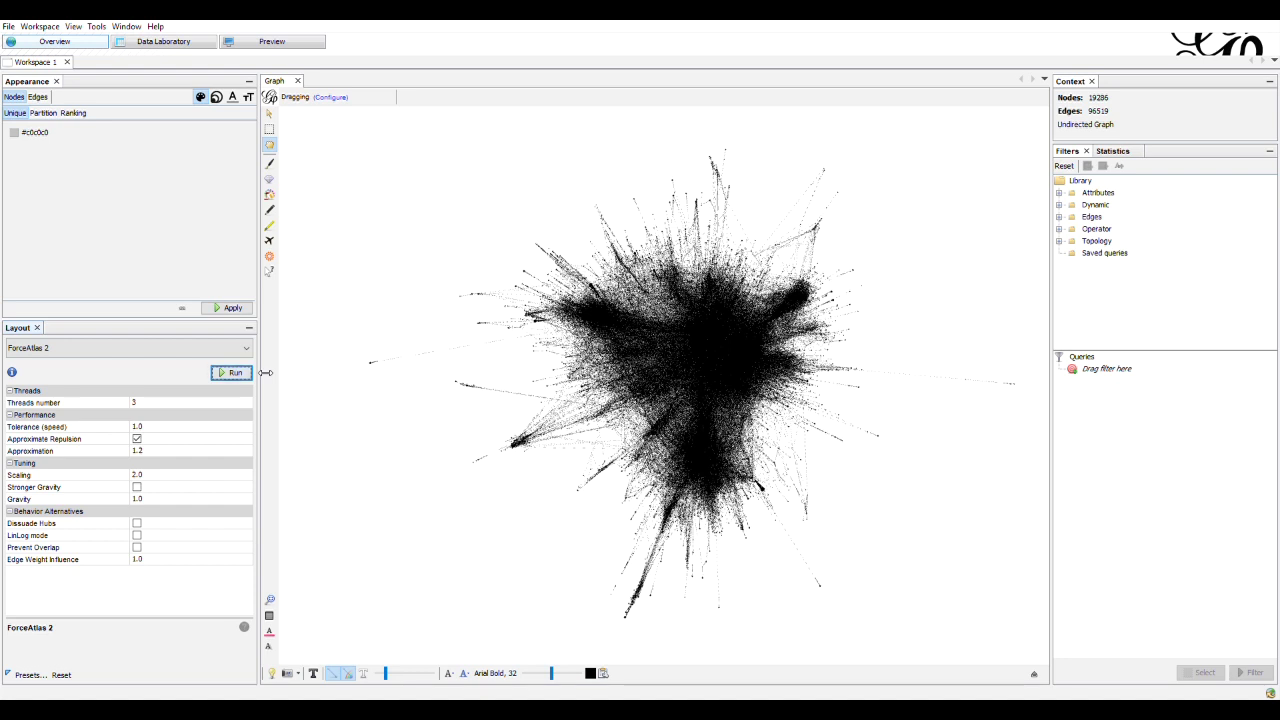
Calculate the Average Degree, Avg. Weighted Degree and Modularity statistics, and check their new columns in the node table
{"action": "left_click", "coordinate": [1112, 151]}
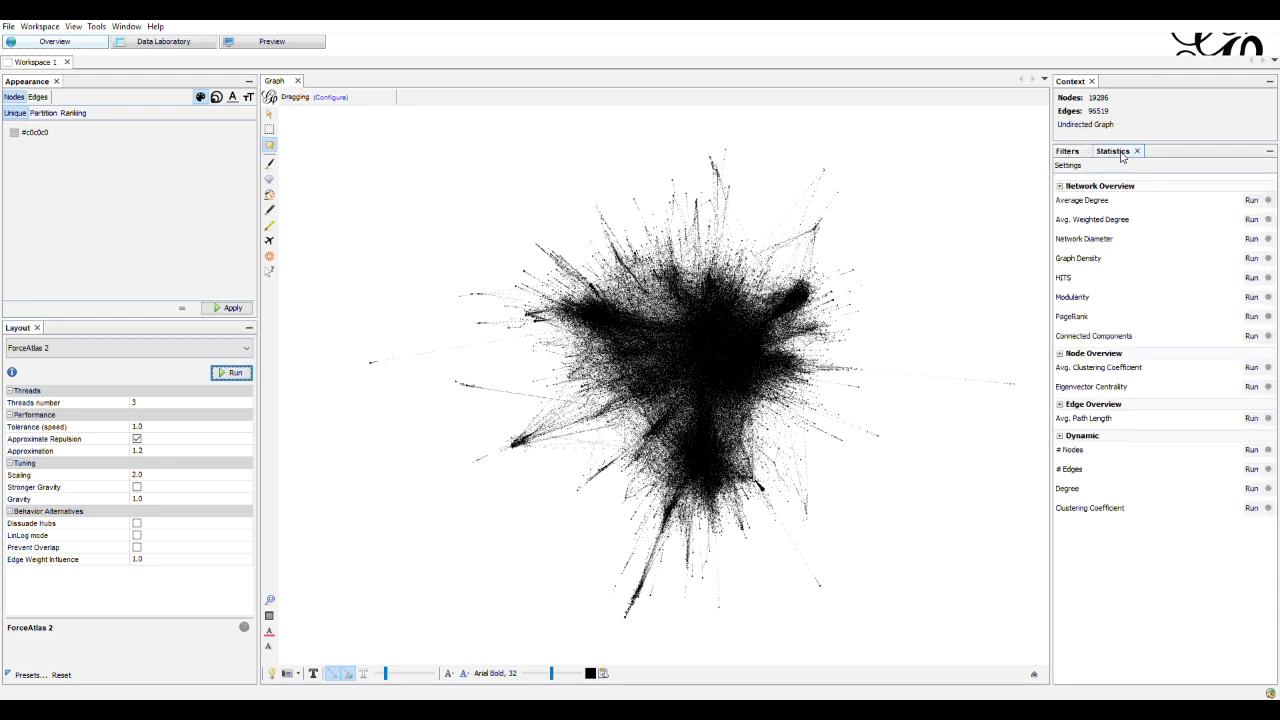
{"action": "left_click", "coordinate": [1250, 202]}
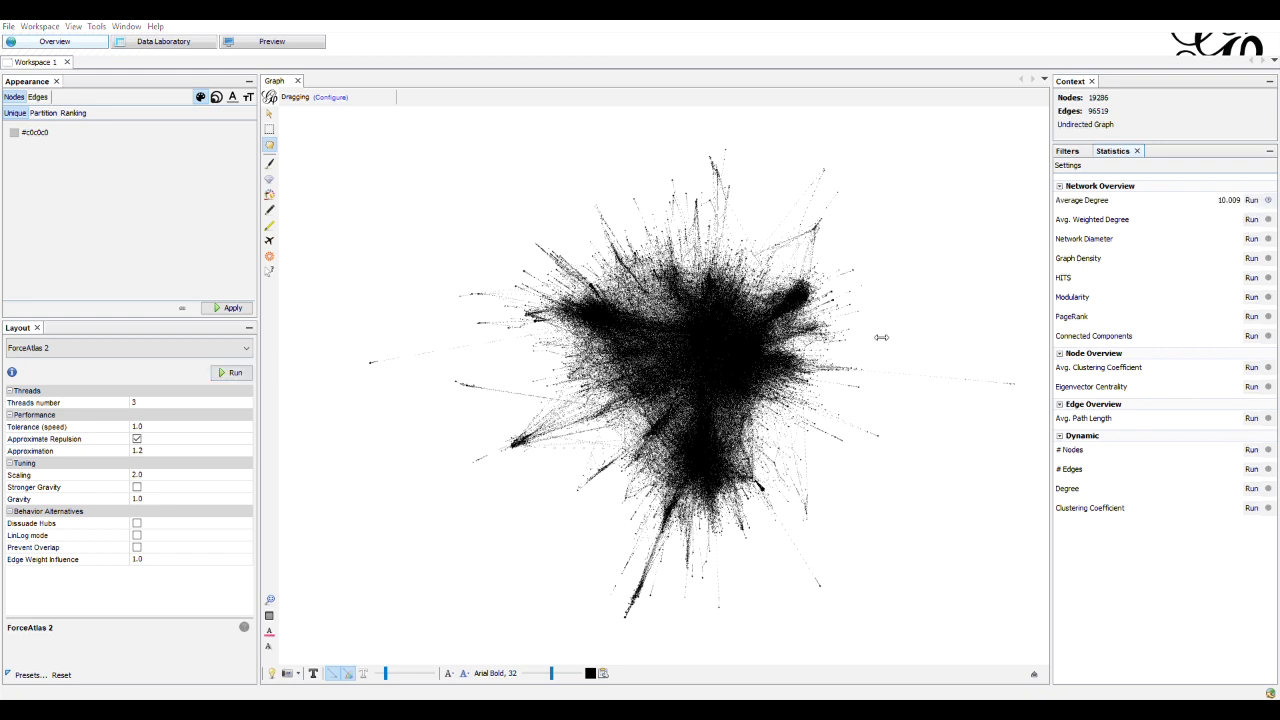
{"action": "left_click", "coordinate": [1250, 219]}
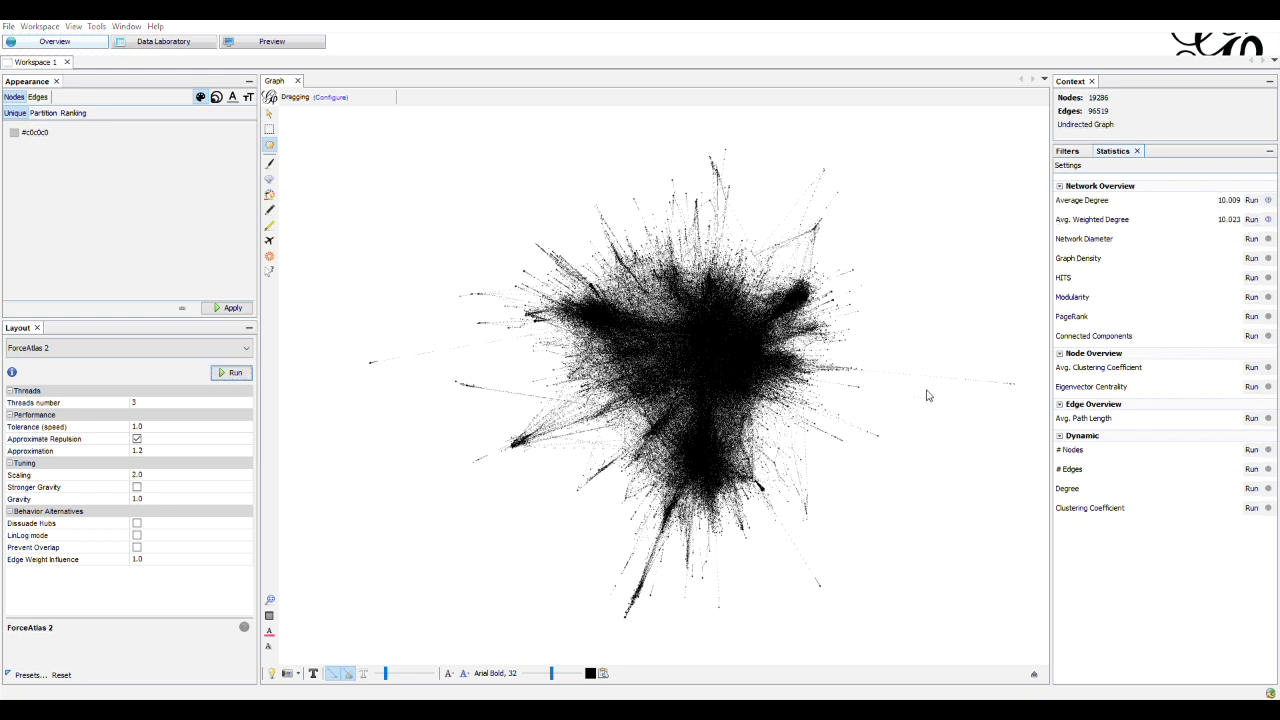
{"action": "left_click", "coordinate": [1251, 297]}
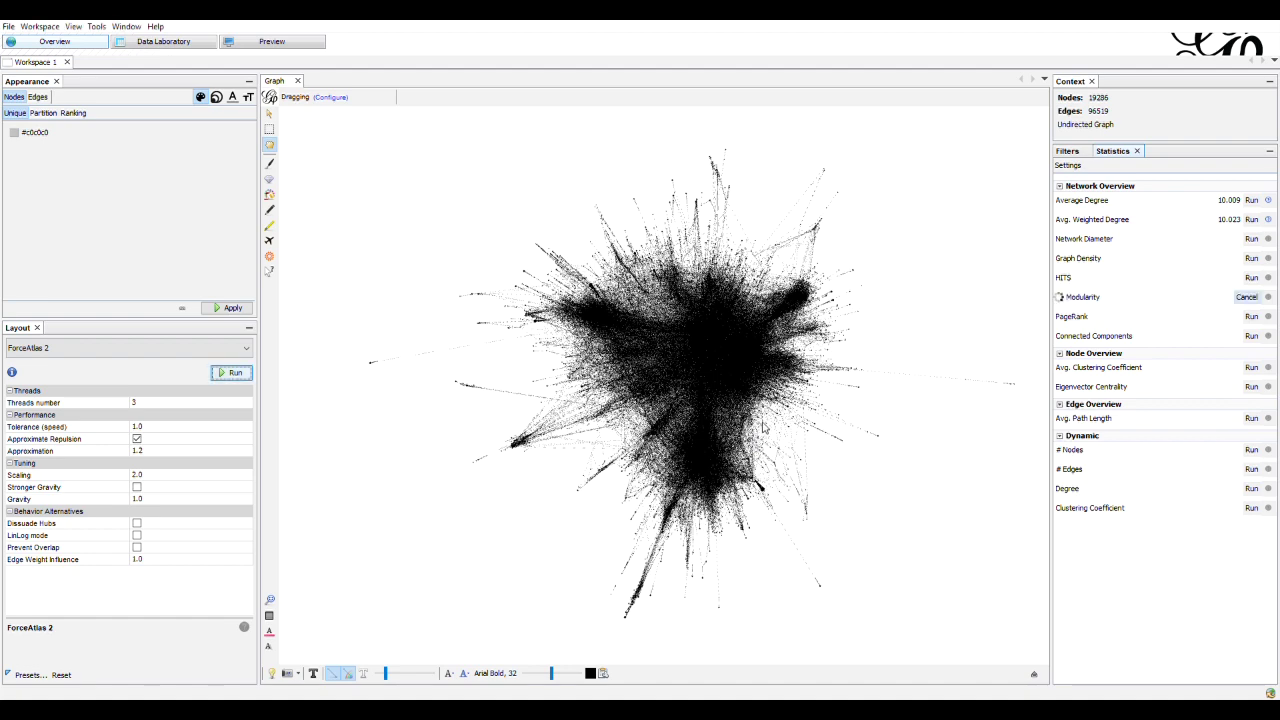
{"action": "left_click", "coordinate": [208, 37]}
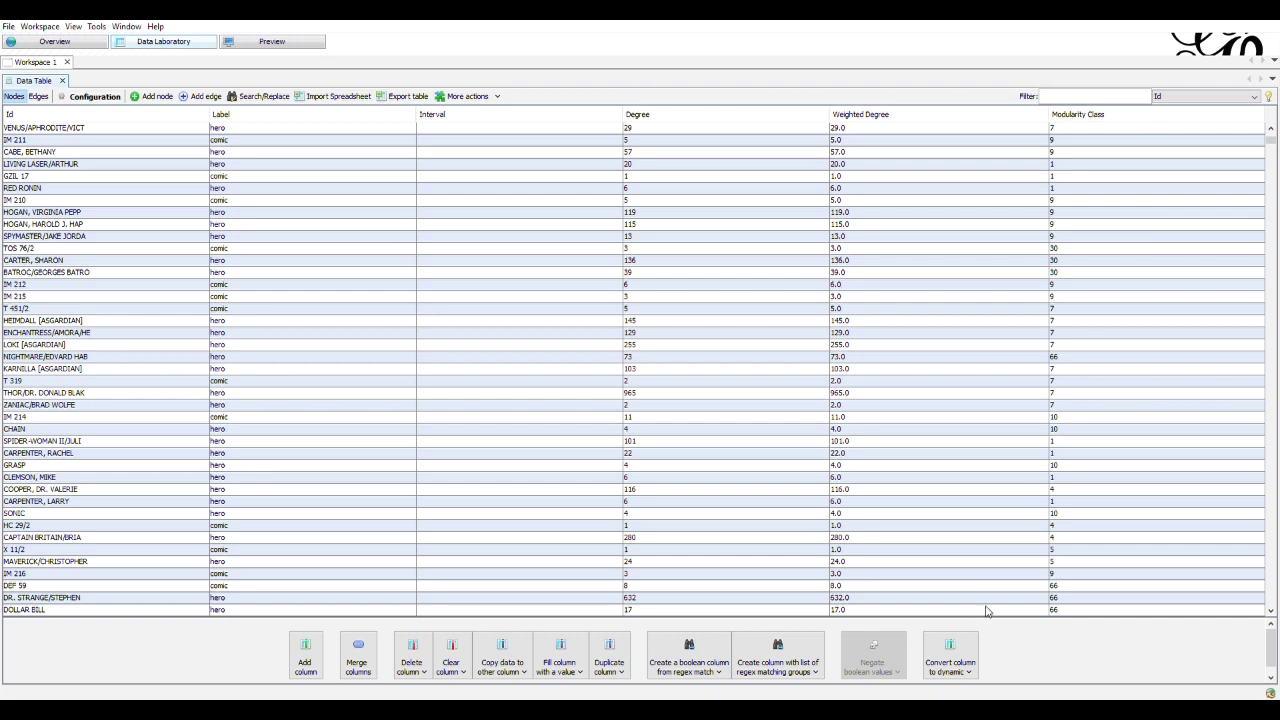
Color the graph's nodes by a Degree ranking using the white-to-green gradient
{"action": "left_click", "coordinate": [78, 48]}
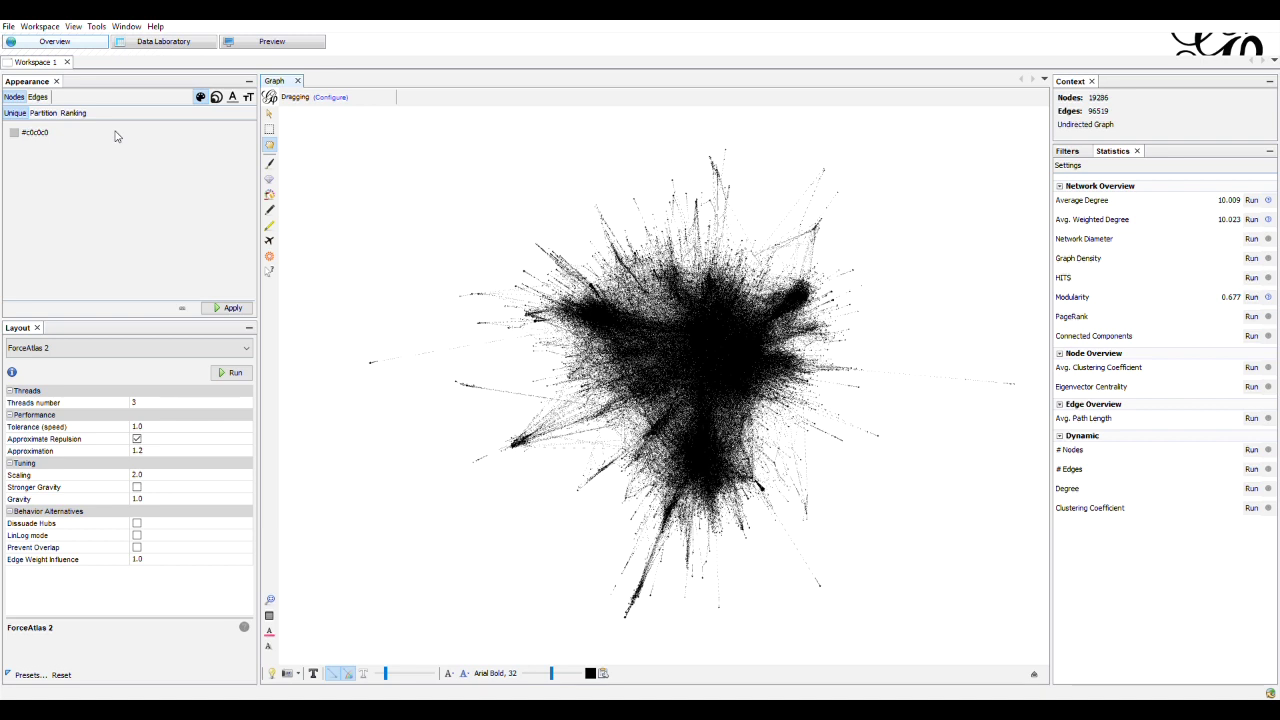
{"action": "left_click", "coordinate": [65, 116]}
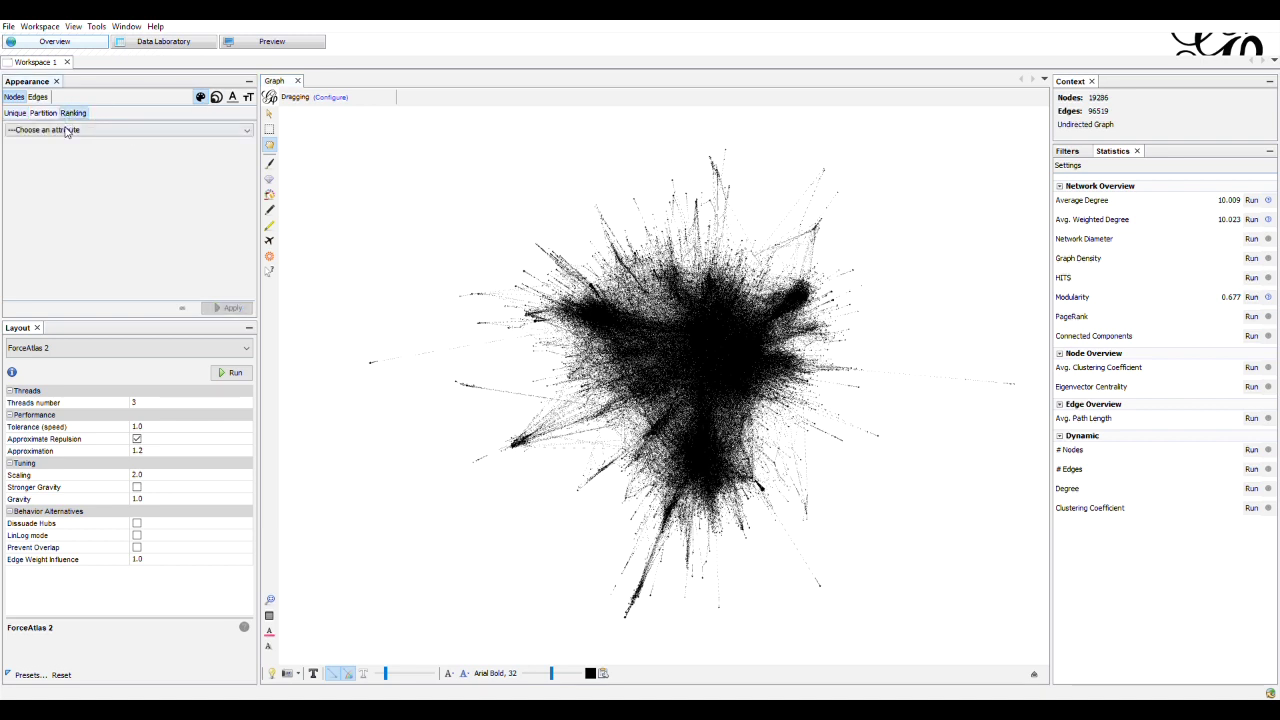
{"action": "left_click", "coordinate": [67, 131]}
{"action": "left_click", "coordinate": [60, 164]}
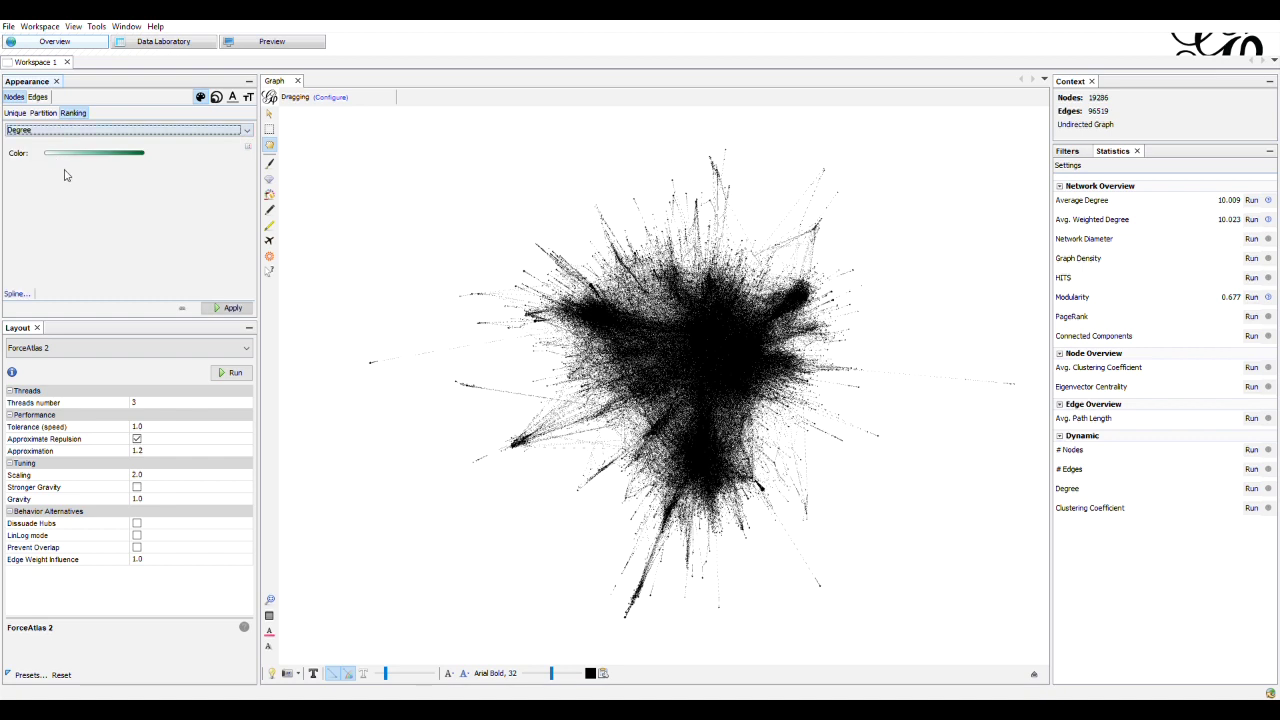
{"action": "left_click", "coordinate": [232, 308]}
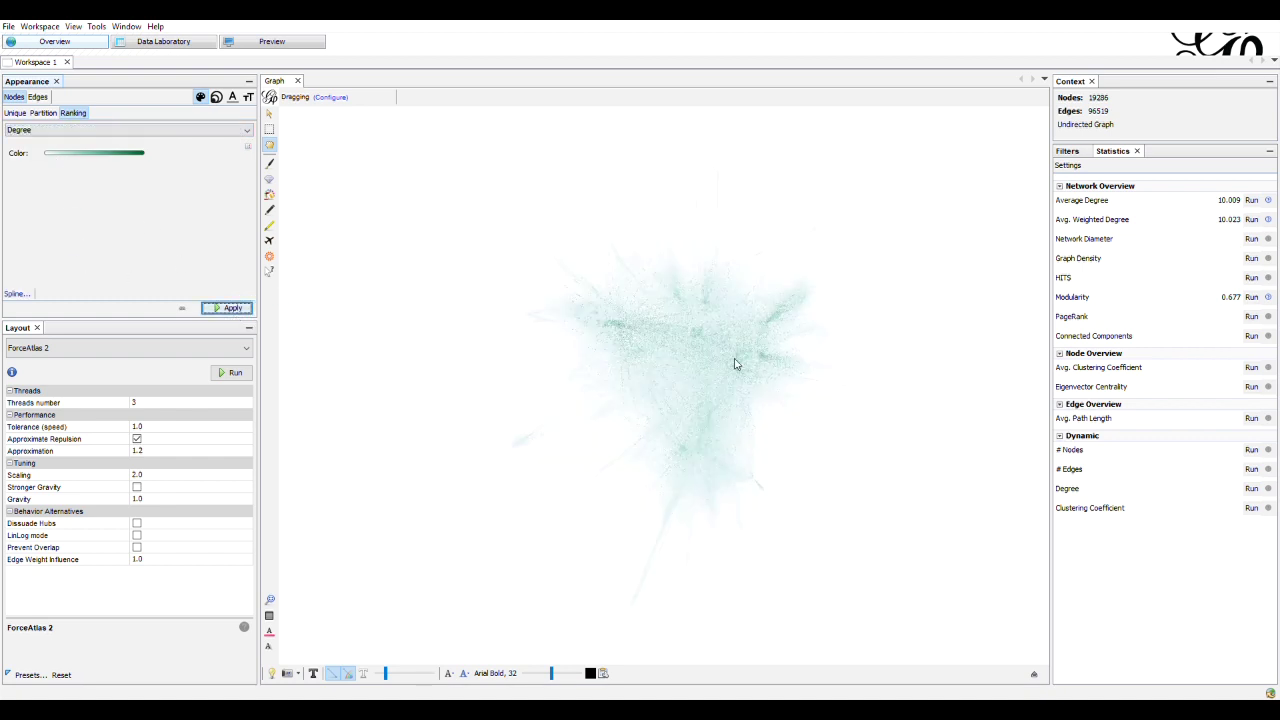
Size the nodes by a Degree ranking with a minimum size of 0.5 and a maximum size of 400
{"action": "left_click", "coordinate": [216, 97]}
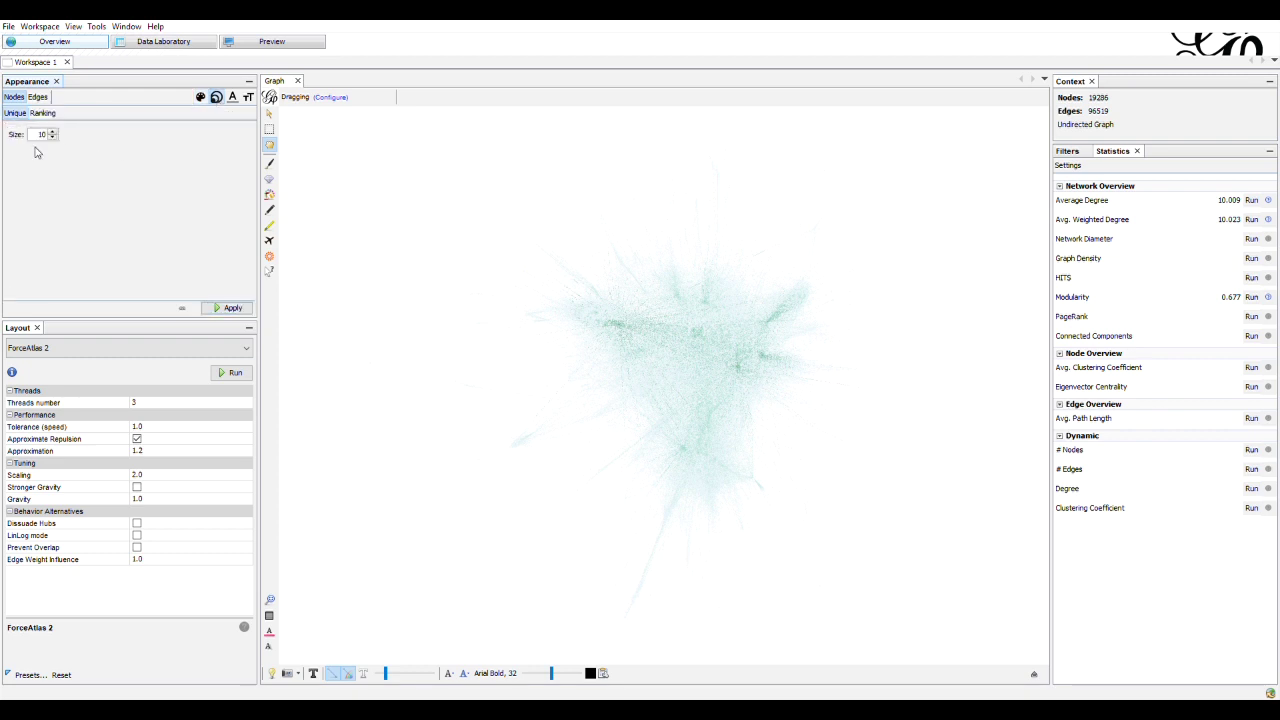
{"action": "left_click", "coordinate": [50, 113]}
{"action": "left_click", "coordinate": [50, 130]}
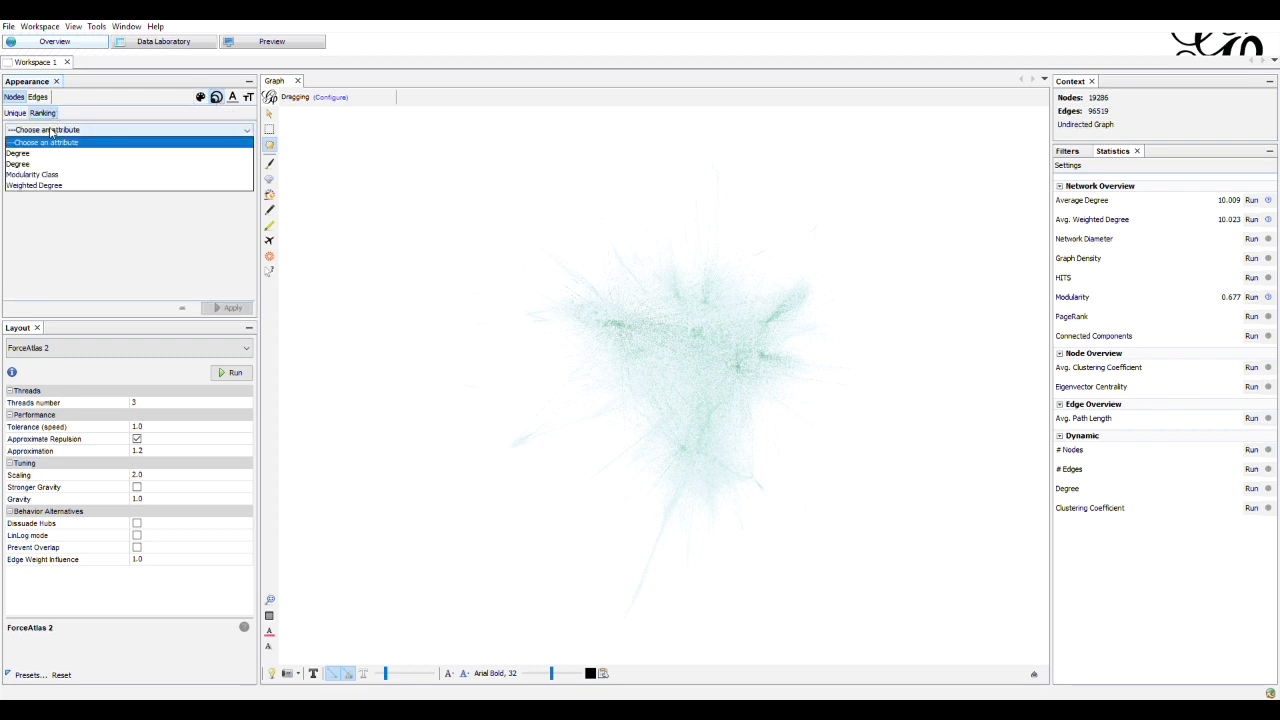
{"action": "left_click", "coordinate": [52, 156]}
{"action": "left_click", "coordinate": [62, 153]}
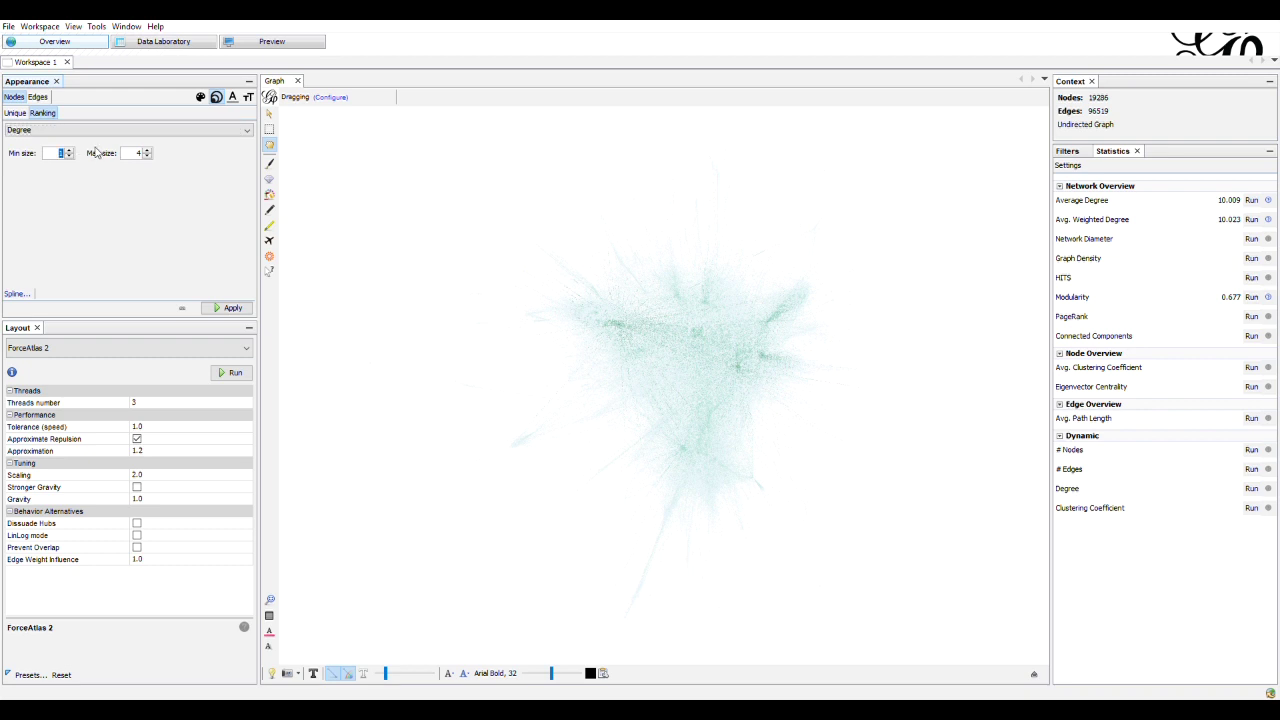
{"action": "type", "text": "0.5"}
{"action": "left_click", "coordinate": [143, 155]}
{"action": "left_click", "coordinate": [233, 308]}
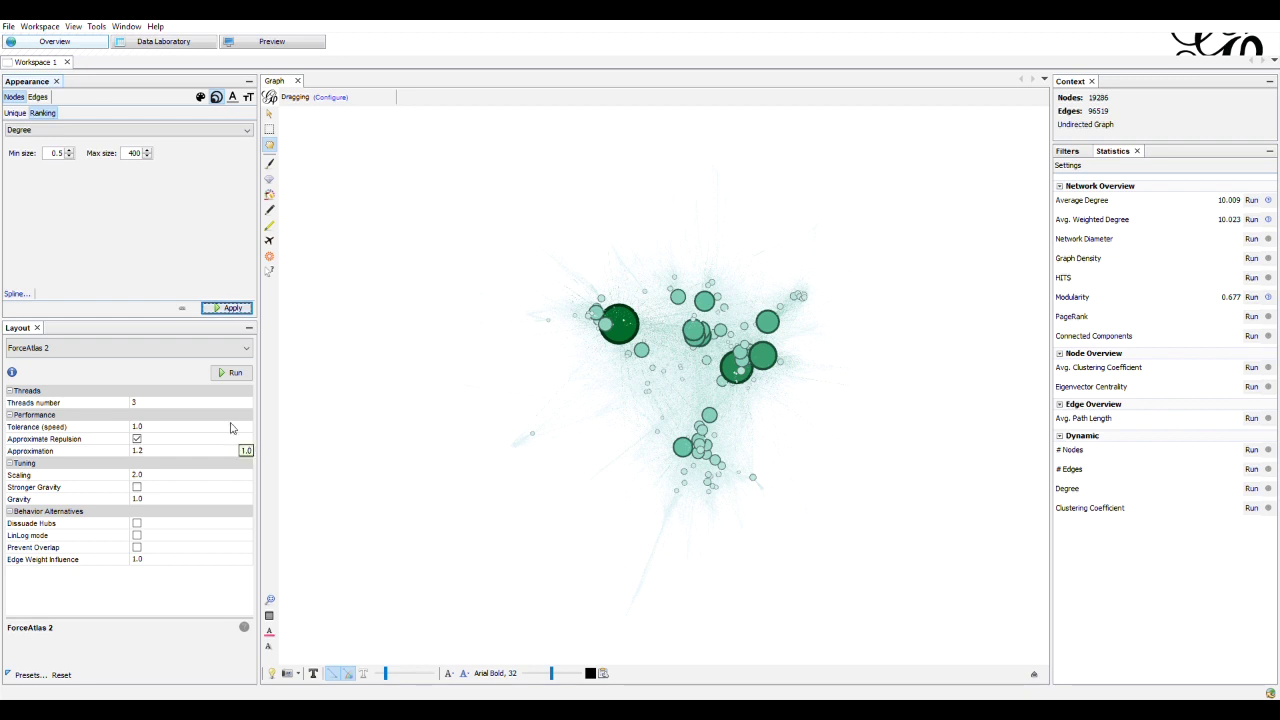
Rerun the ForceAtlas 2 layout with Prevent Overlap enabled, and stop it once the large nodes are separated
{"action": "left_click", "coordinate": [137, 547]}
{"action": "left_click", "coordinate": [234, 373]}
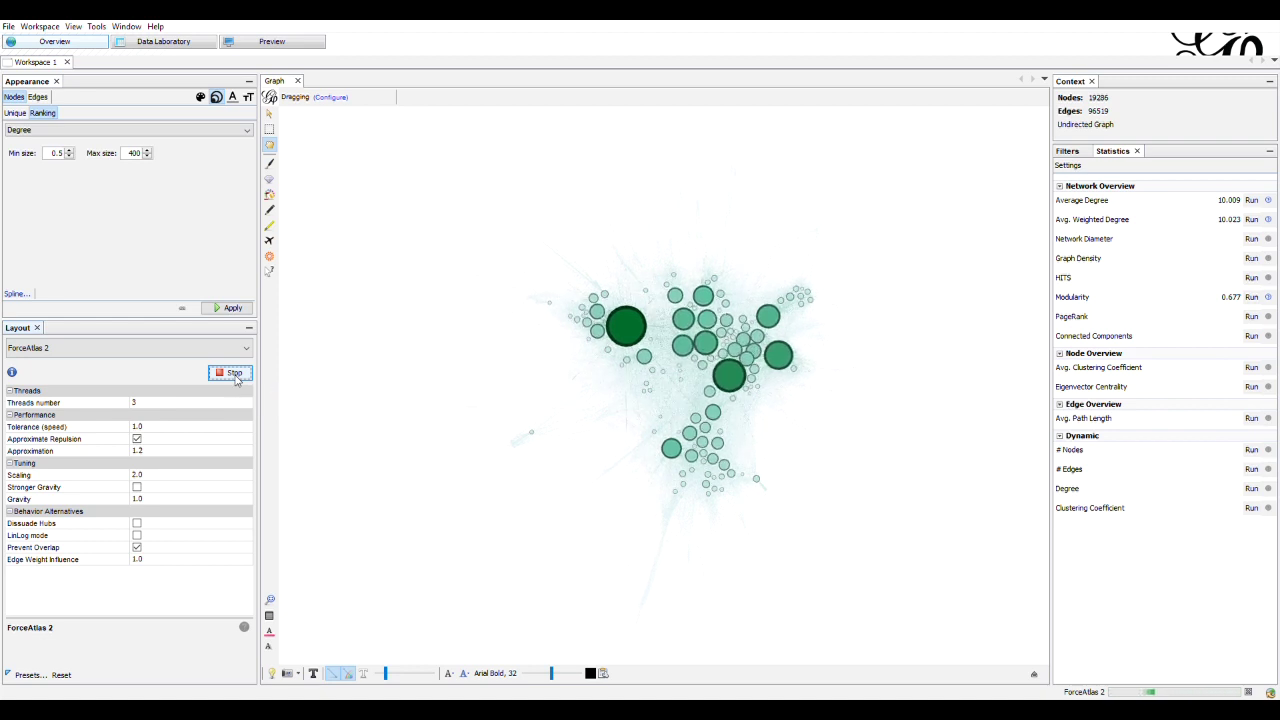
{"action": "left_click", "coordinate": [235, 375]}
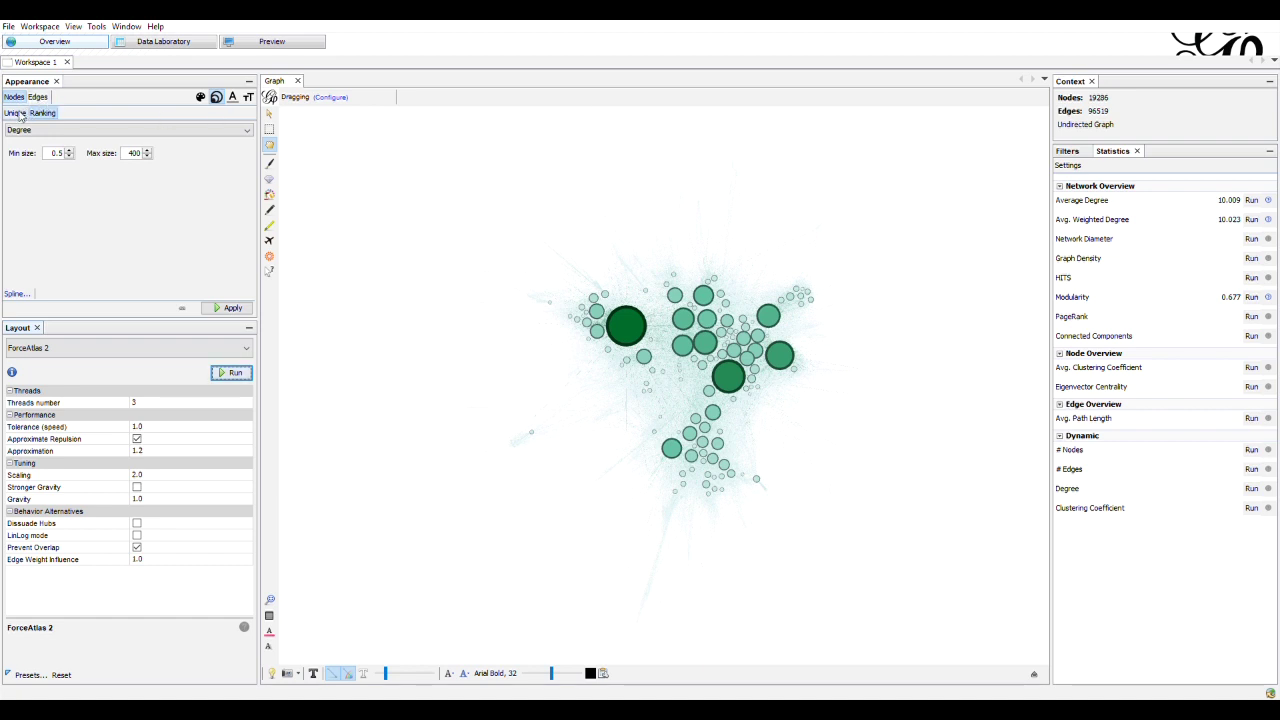
Color the nodes by a partition on the Modularity Class attribute
{"action": "left_click", "coordinate": [200, 97]}
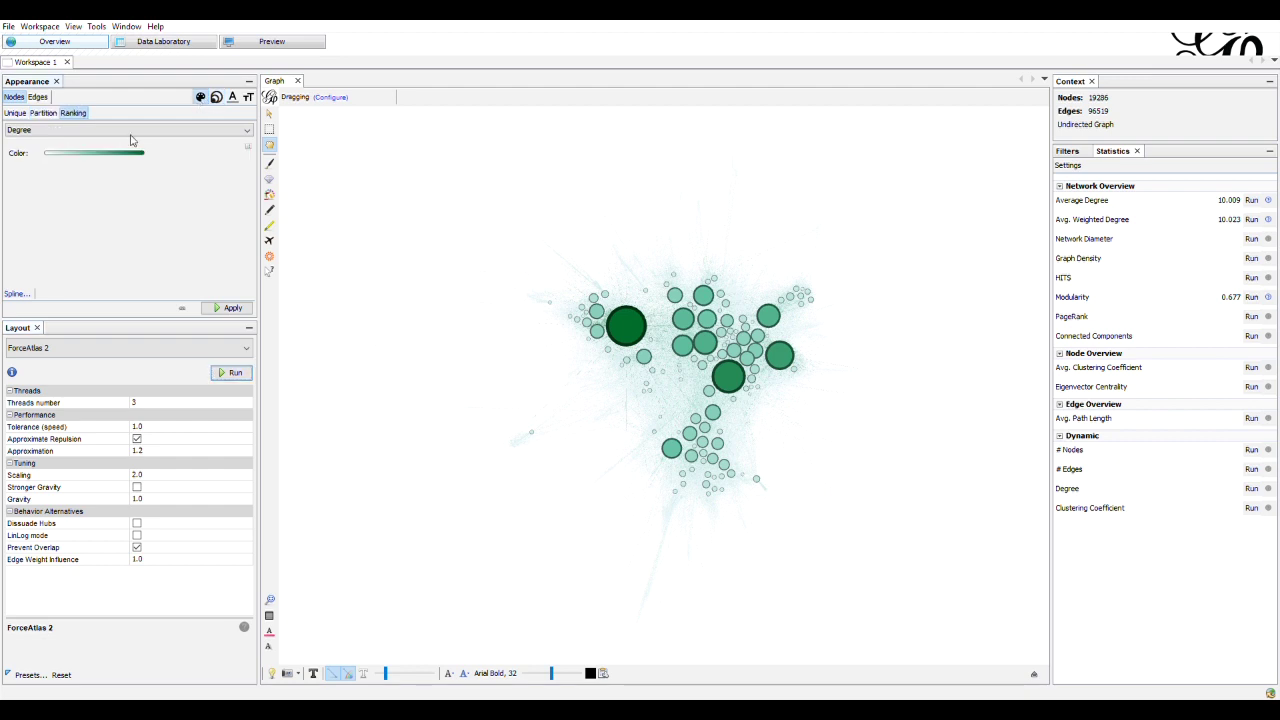
{"action": "left_click", "coordinate": [41, 130]}
{"action": "left_click", "coordinate": [43, 113]}
{"action": "left_click", "coordinate": [43, 113]}
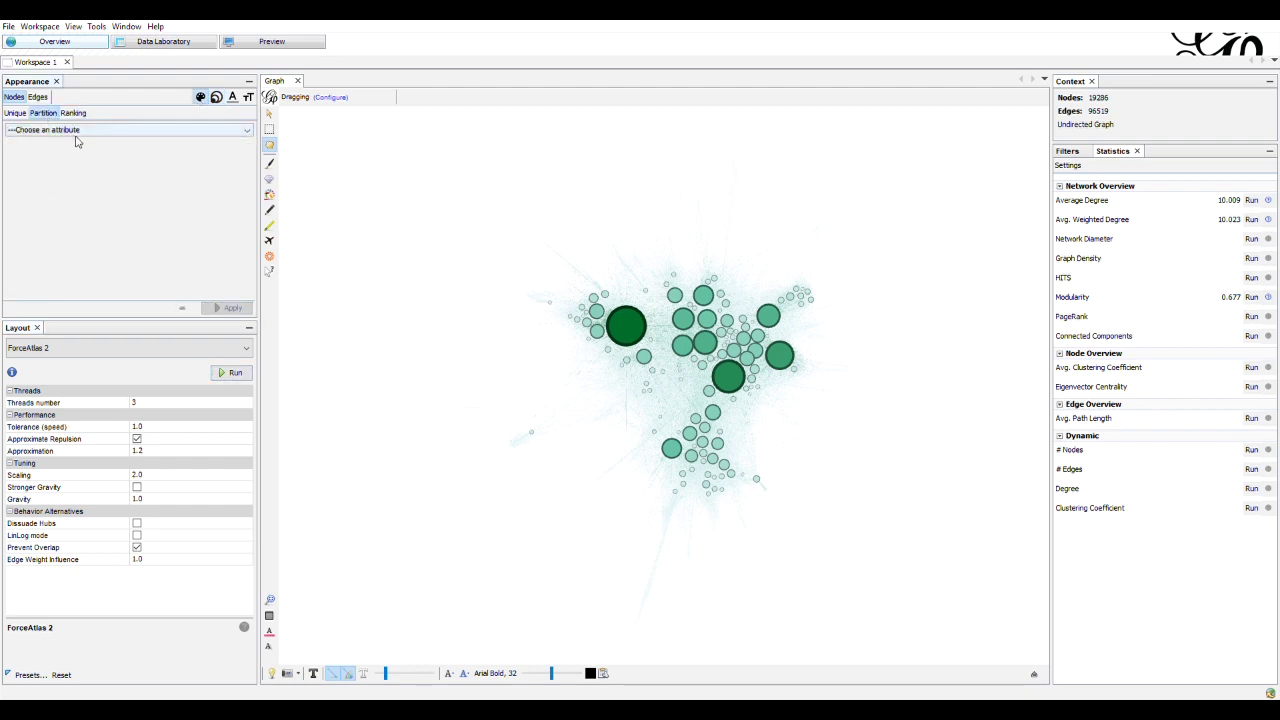
{"action": "left_click", "coordinate": [78, 131]}
{"action": "left_click", "coordinate": [70, 163]}
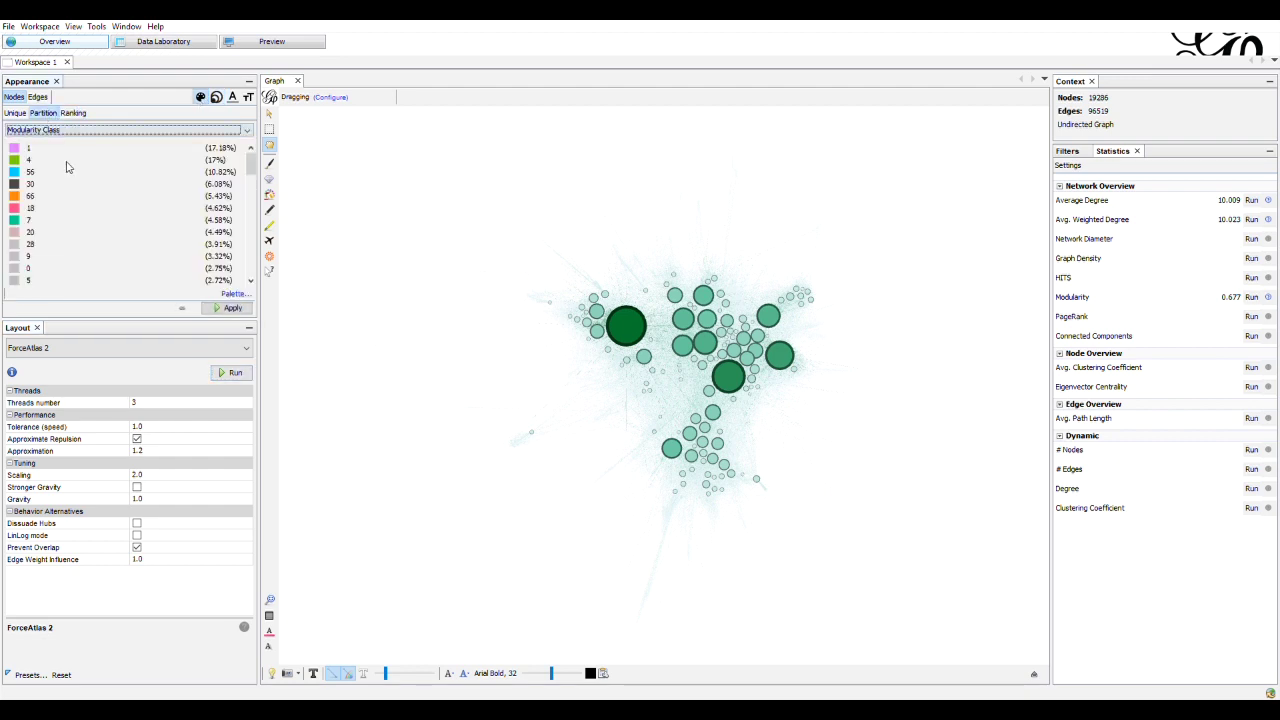
{"action": "left_click", "coordinate": [228, 309]}
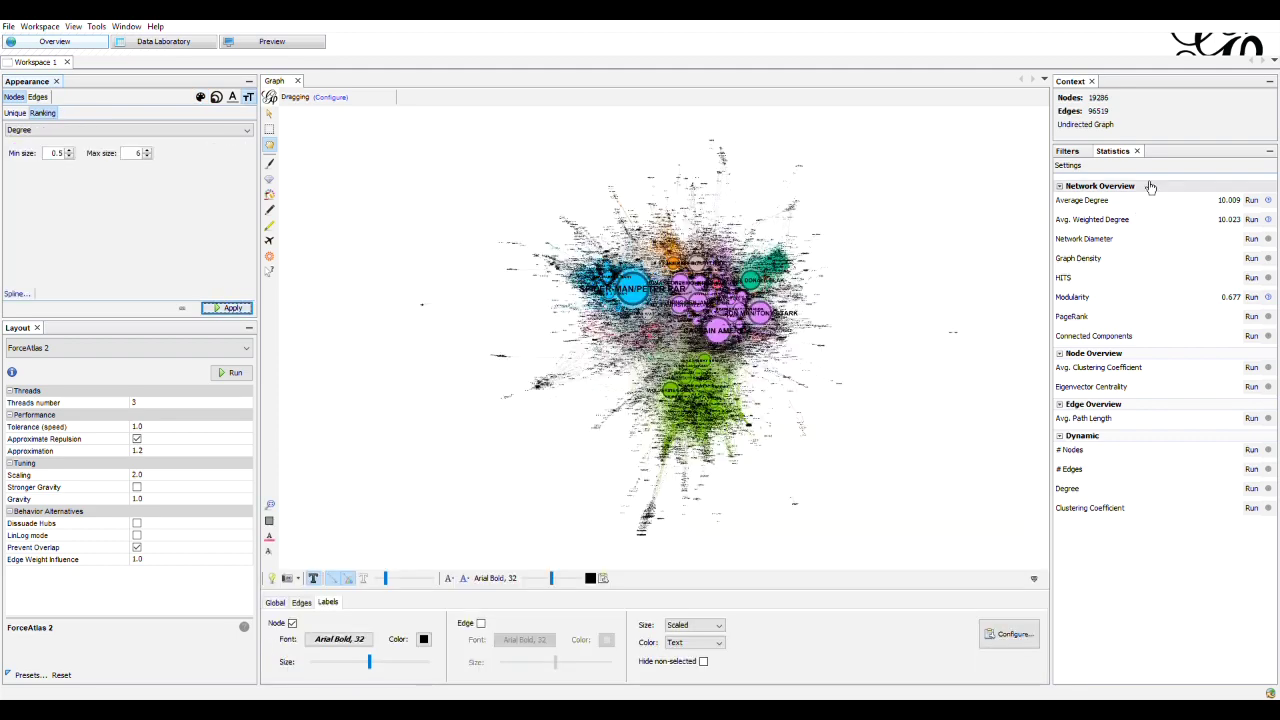
Filter the graph with a Degree Range topology filter from 43 to 1625
{"action": "left_click", "coordinate": [1067, 151]}
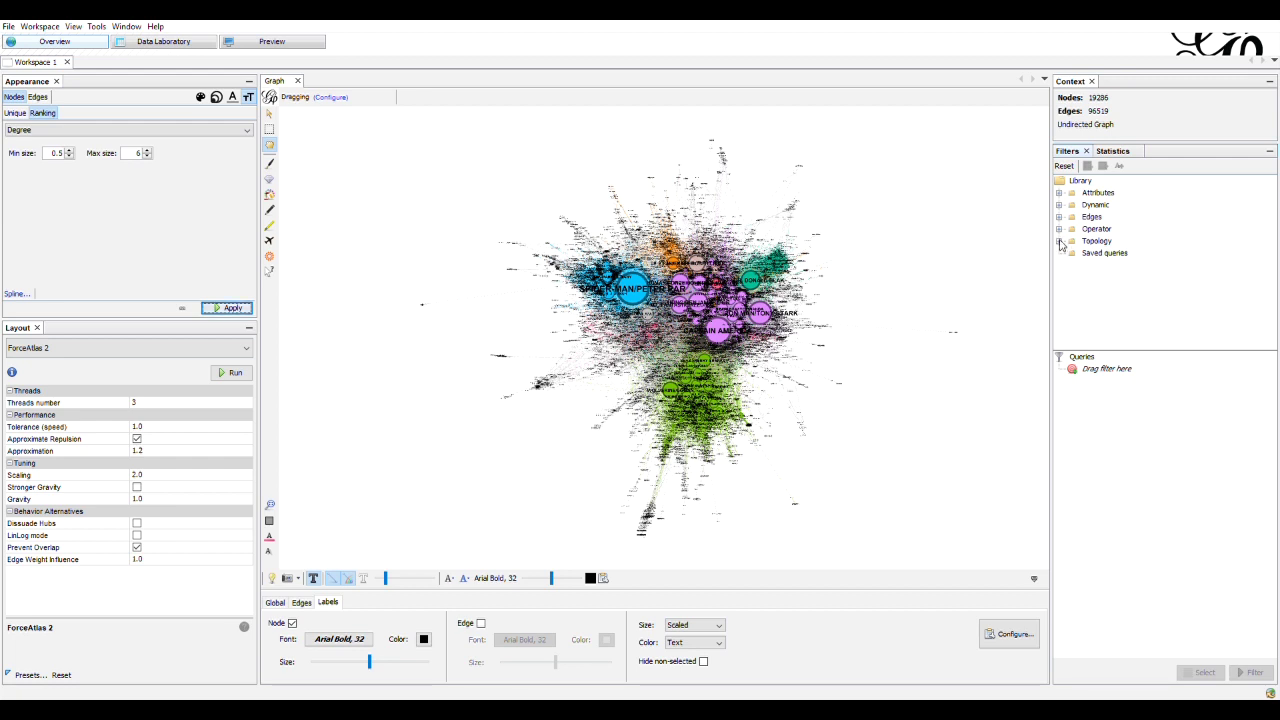
{"action": "left_click", "coordinate": [1059, 241]}
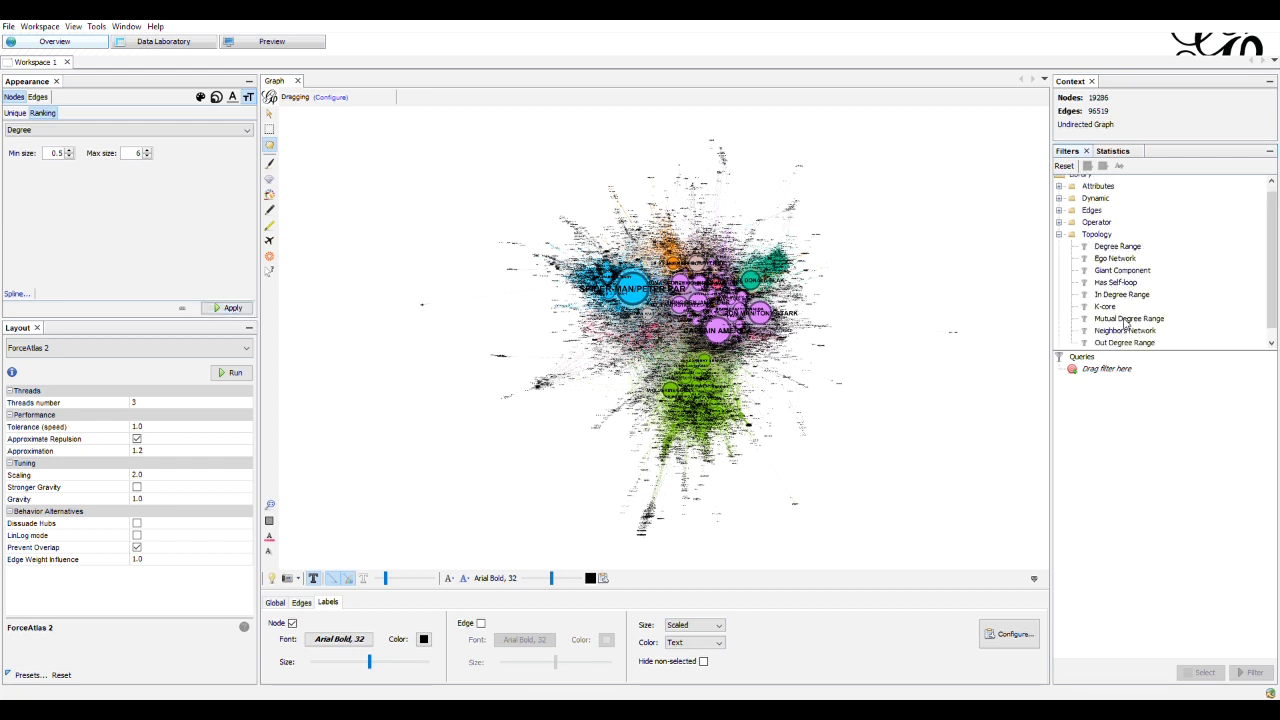
{"action": "left_click_drag", "start_coordinate": [1117, 247], "coordinate": [1125, 380]}
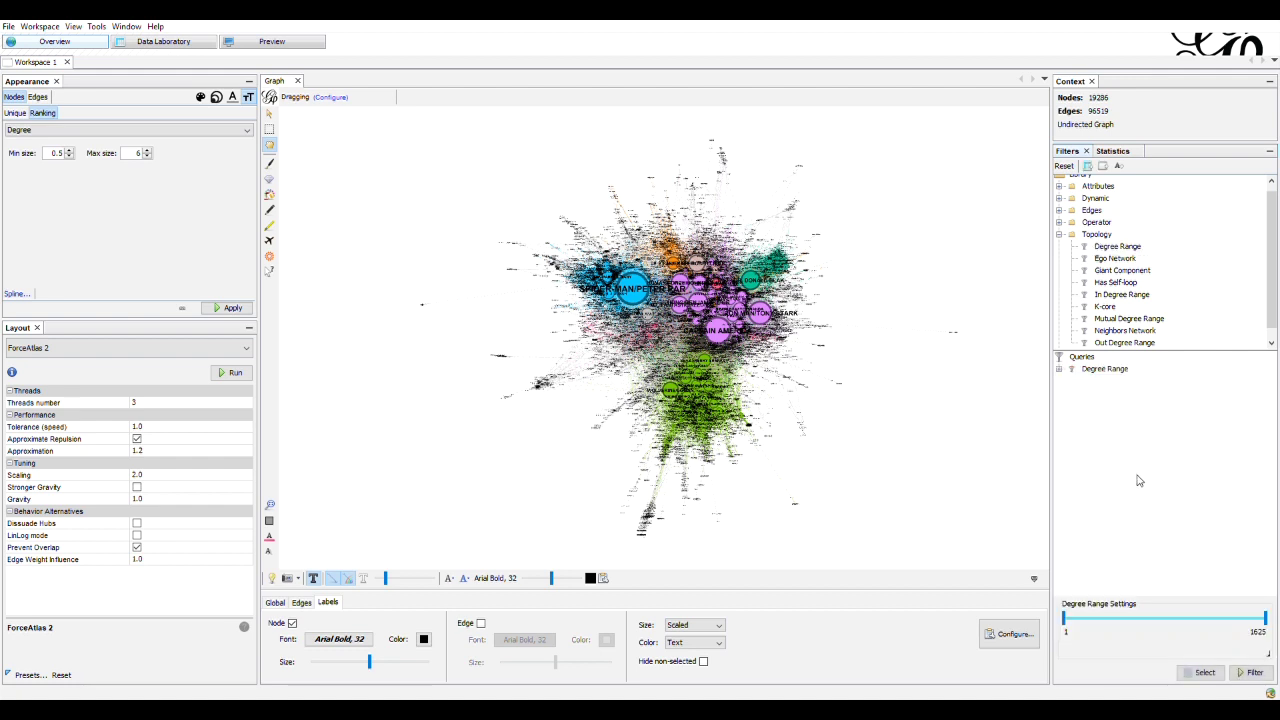
{"action": "left_click_drag", "start_coordinate": [1064, 618], "coordinate": [1071, 624]}
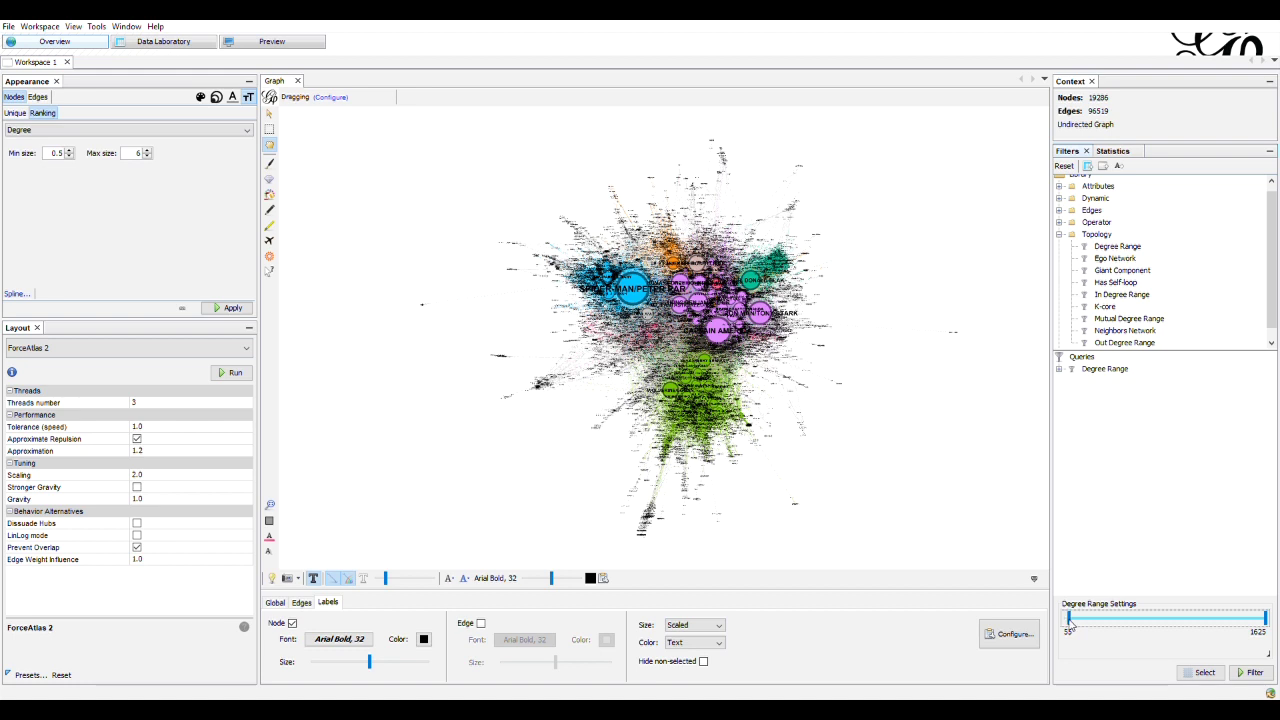
{"action": "left_click", "coordinate": [1252, 672]}
{"action": "scroll", "coordinate": [780, 298], "scroll_direction": "up", "scroll_amount": 4}
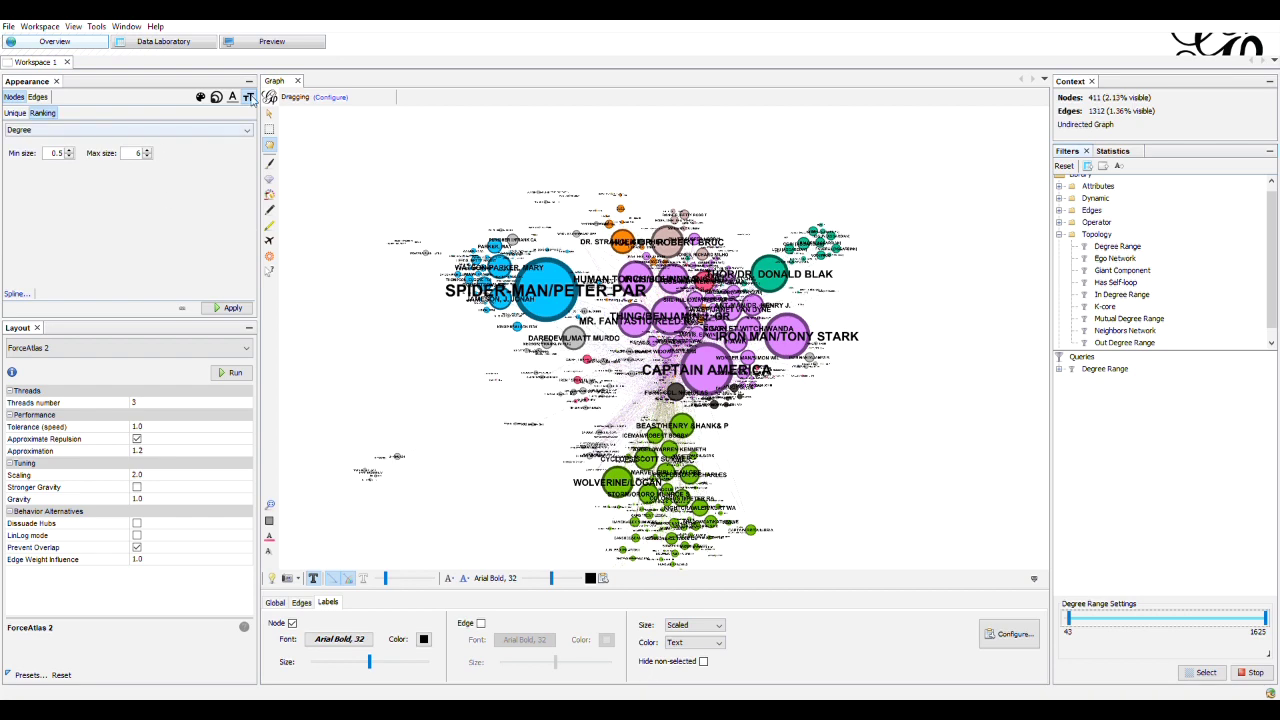
Select the blue Spider-Man cluster with a rectangle selection and hide the labels of non-selected nodes
{"action": "left_click", "coordinate": [269, 130]}
{"action": "left_click_drag", "start_coordinate": [401, 202], "coordinate": [580, 338]}
{"action": "left_click", "coordinate": [703, 661]}
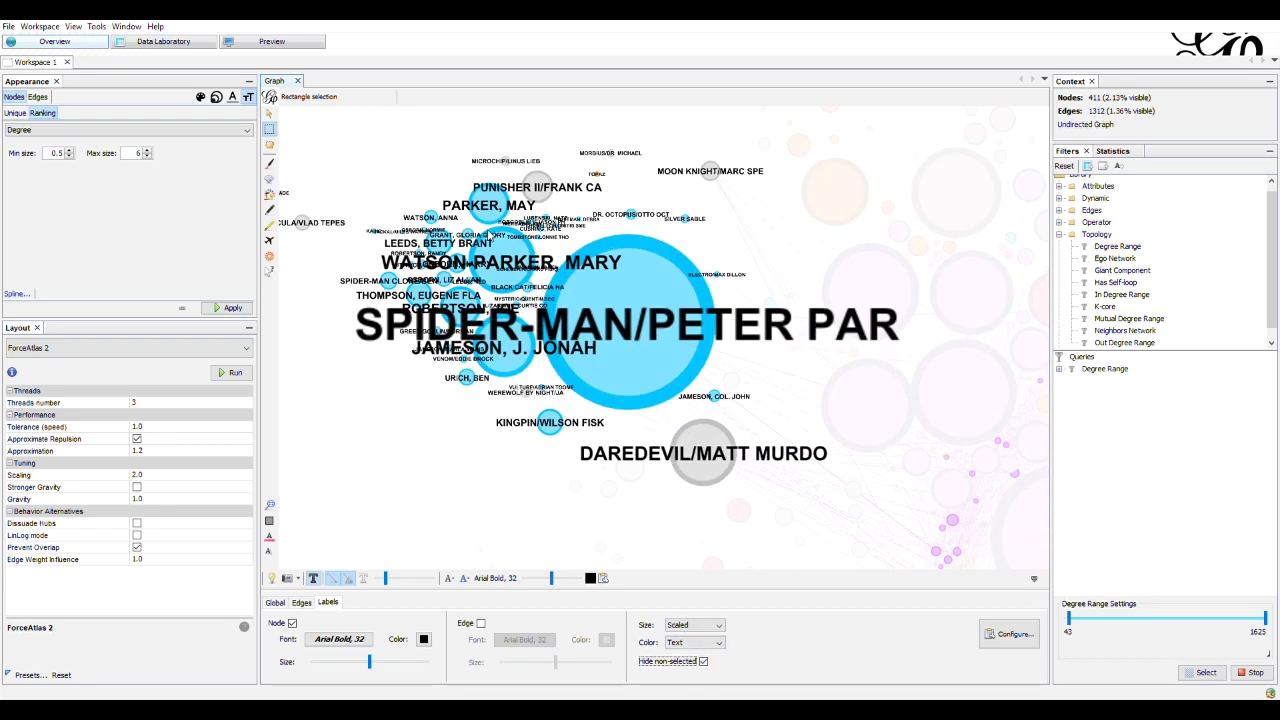
Clear the selection, rectangle-select the purple Captain America cluster to show its labels, and clear it again
{"action": "left_click", "coordinate": [755, 351]}
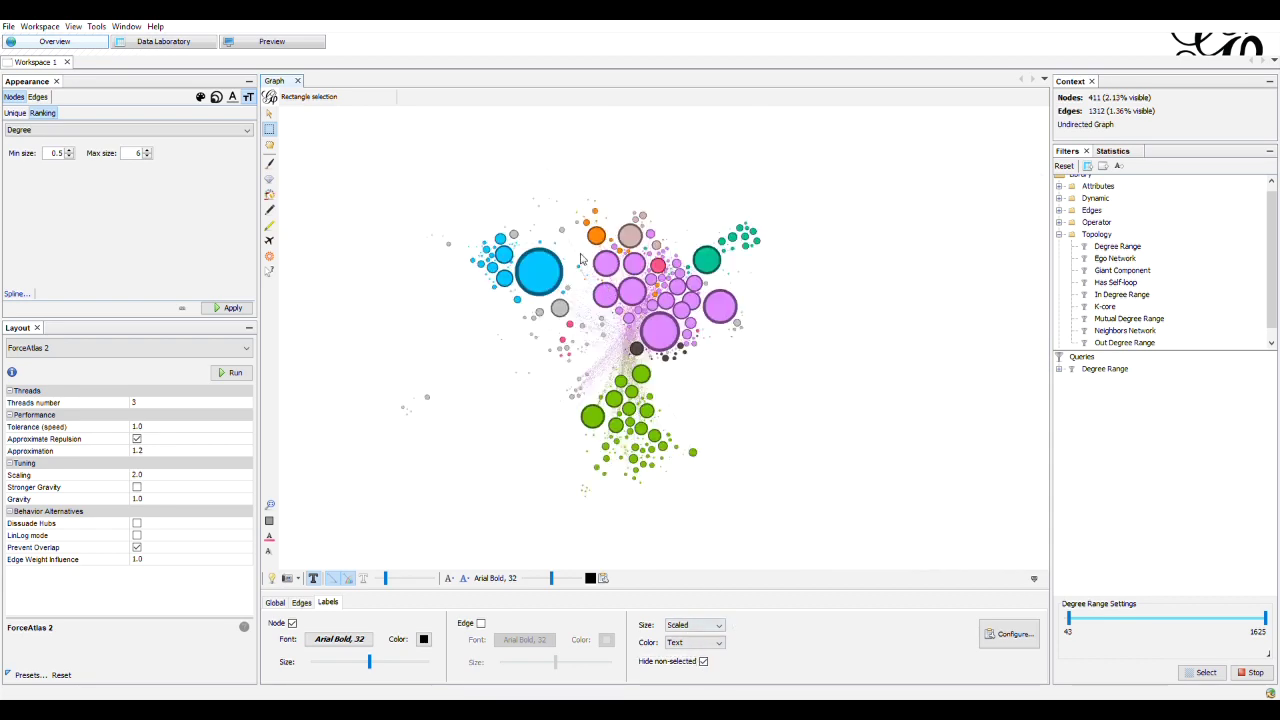
{"action": "left_click_drag", "start_coordinate": [580, 254], "coordinate": [741, 362]}
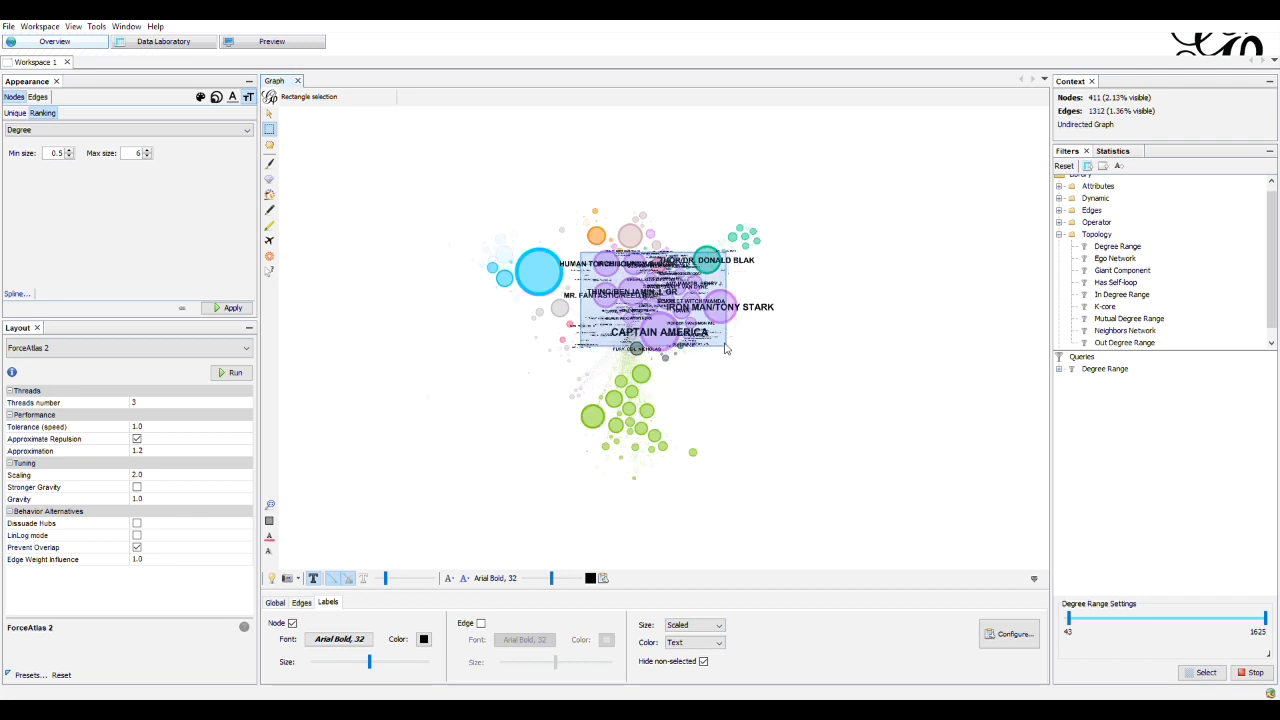
{"action": "left_click", "coordinate": [741, 362]}
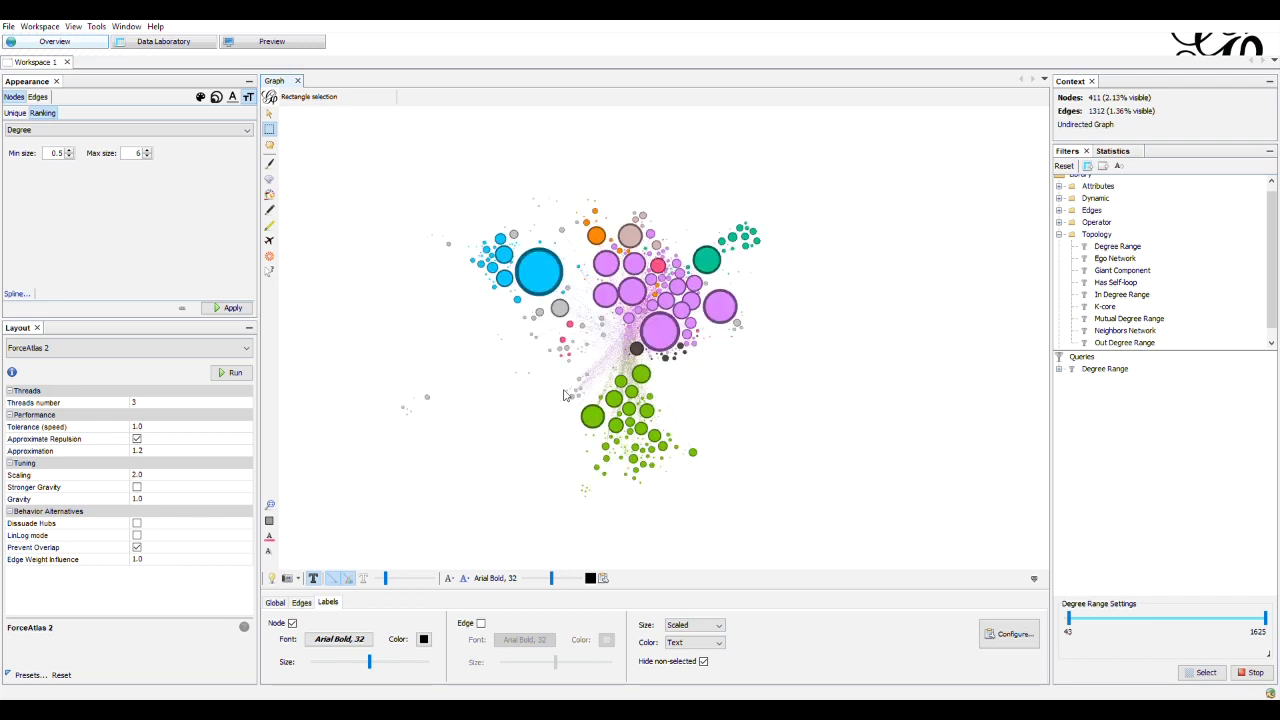
Rectangle-select the green Wolverine, orange Dr. Strange, teal Thor and blue Spider-Man clusters to reveal their labels
{"action": "left_click_drag", "start_coordinate": [564, 382], "coordinate": [693, 466]}
{"action": "left_click_drag", "start_coordinate": [566, 217], "coordinate": [624, 258]}
{"action": "left_click_drag", "start_coordinate": [682, 228], "coordinate": [788, 283]}
{"action": "left_click_drag", "start_coordinate": [462, 231], "coordinate": [592, 314]}
Examine the hero labels of the selected Spider-Man, Dr. Strange, Thor and Wolverine clusters up close
{"action": "scroll", "coordinate": [612, 334], "scroll_direction": "up", "scroll_amount": 3}
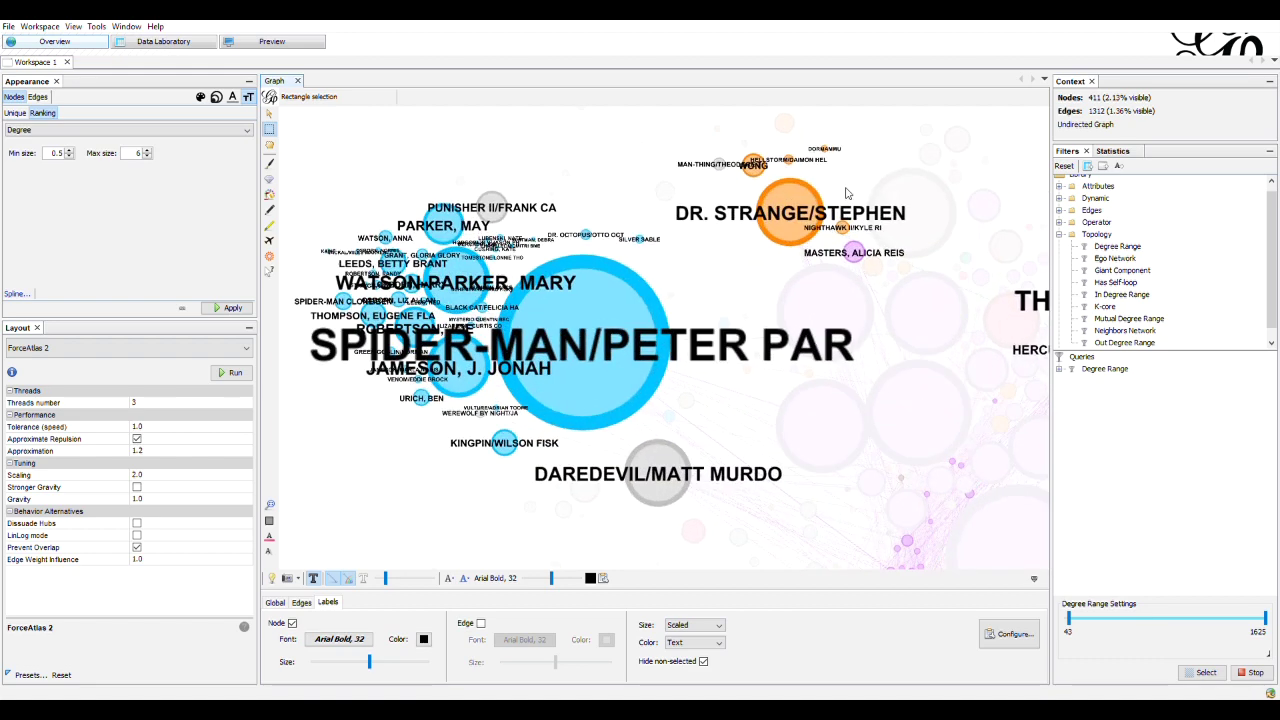
{"action": "scroll", "coordinate": [900, 262], "scroll_direction": "down", "scroll_amount": 5}
{"action": "scroll", "coordinate": [912, 230], "scroll_direction": "up", "scroll_amount": 5}
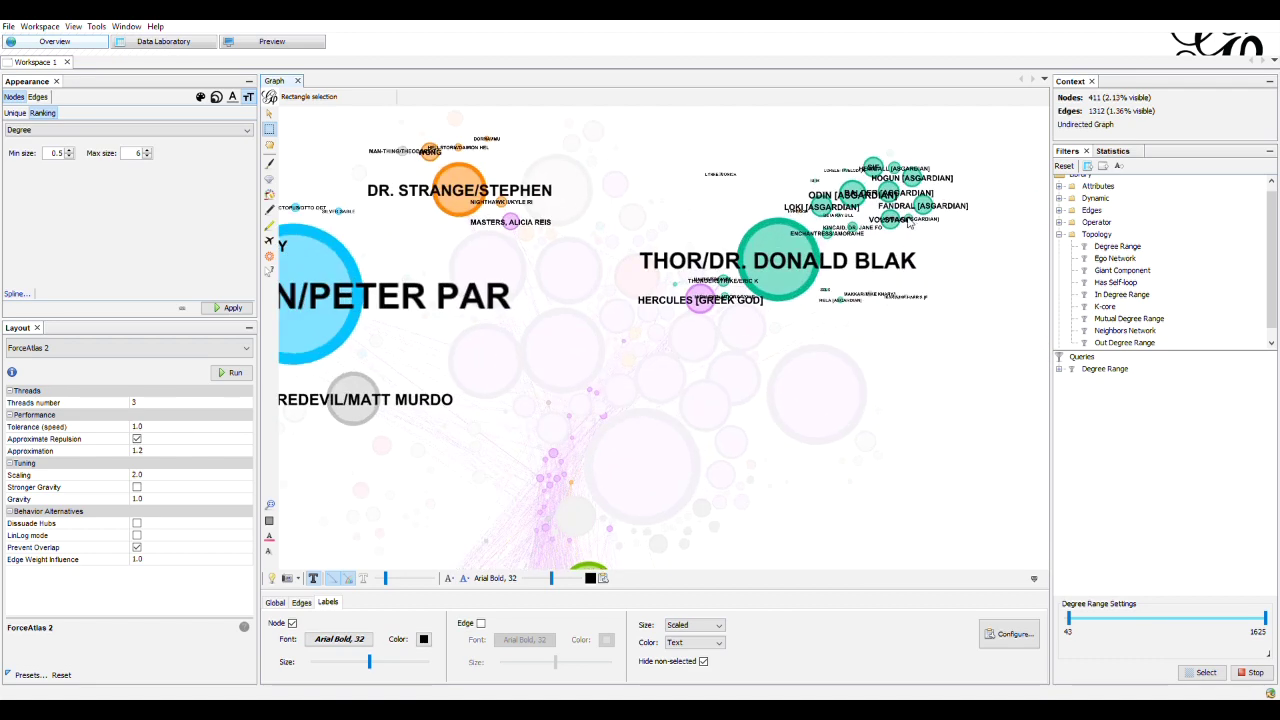
{"action": "scroll", "coordinate": [893, 288], "scroll_direction": "down", "scroll_amount": 5}
{"action": "scroll", "coordinate": [858, 375], "scroll_direction": "up", "scroll_amount": 5}
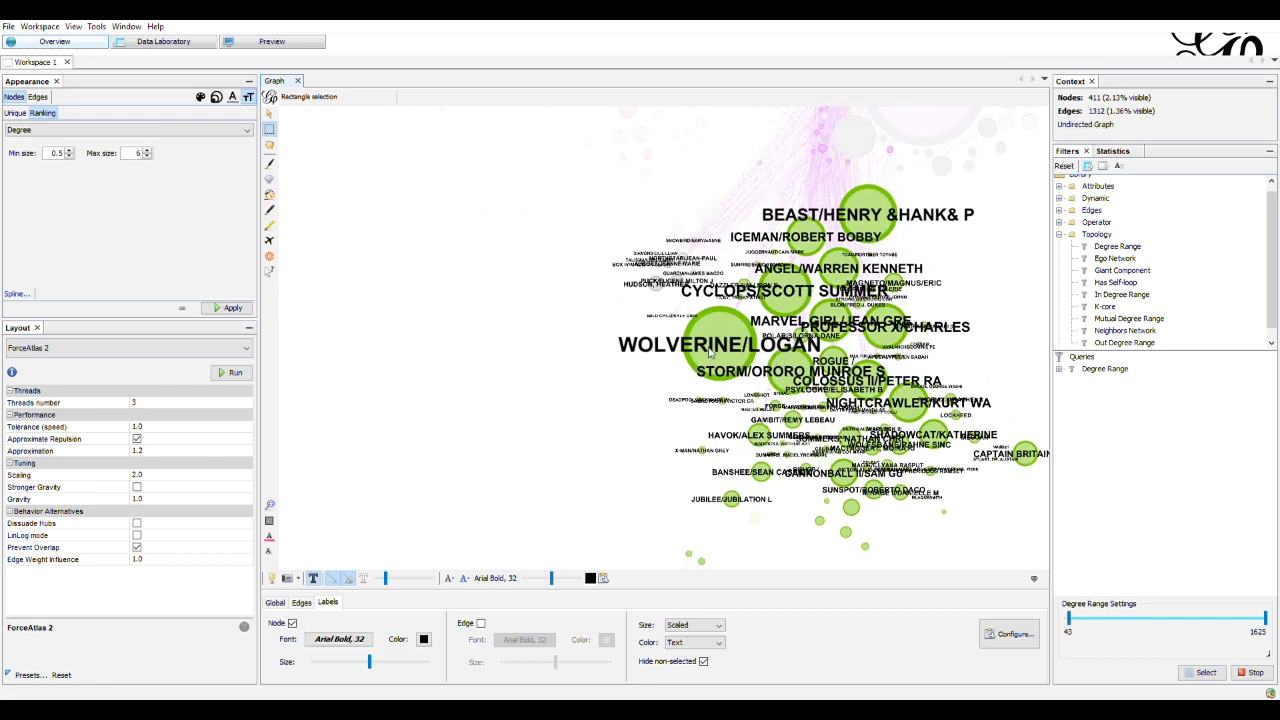
{"action": "scroll", "coordinate": [829, 368], "scroll_direction": "down", "scroll_amount": 3}
{"action": "scroll", "coordinate": [681, 243], "scroll_direction": "up", "scroll_amount": 2}
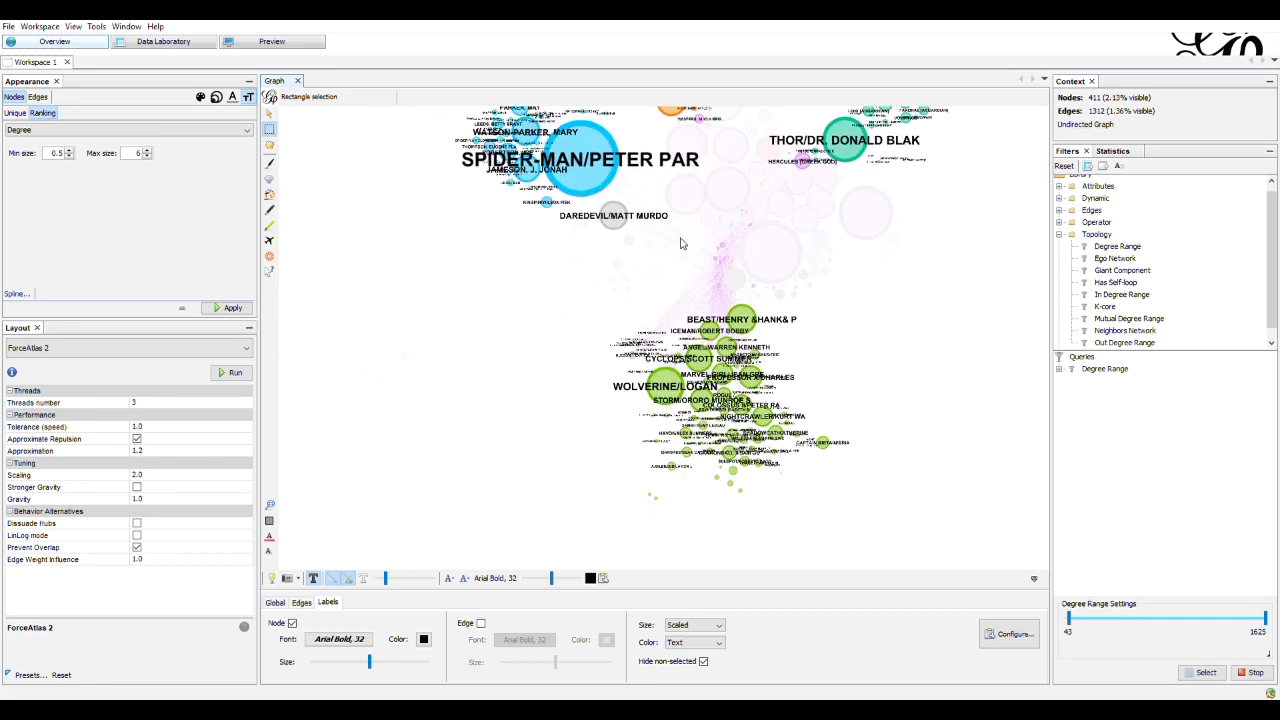
Turn off hiding of non-selected labels and inspect the whole filtered network
{"action": "left_click", "coordinate": [703, 661]}
{"action": "scroll", "coordinate": [888, 218], "scroll_direction": "down", "scroll_amount": 4}
{"action": "scroll", "coordinate": [882, 142], "scroll_direction": "up", "scroll_amount": 4}
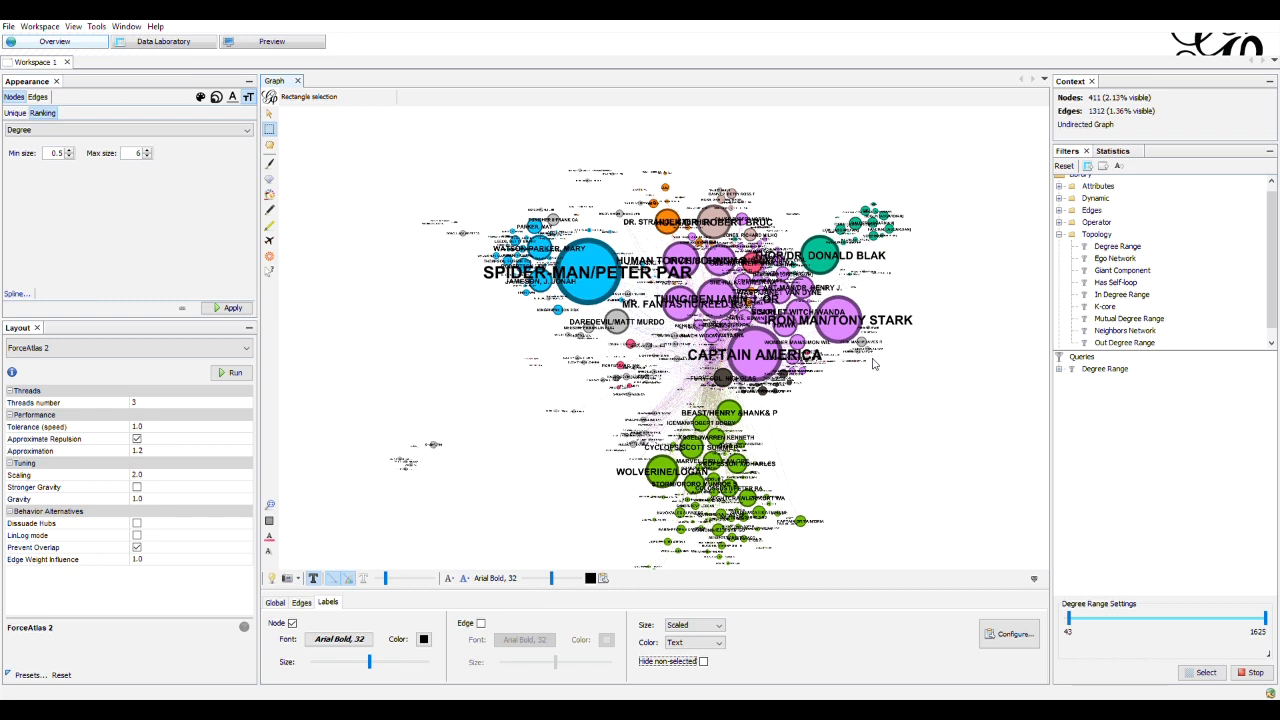
{"action": "scroll", "coordinate": [960, 447], "scroll_direction": "down", "scroll_amount": 1}
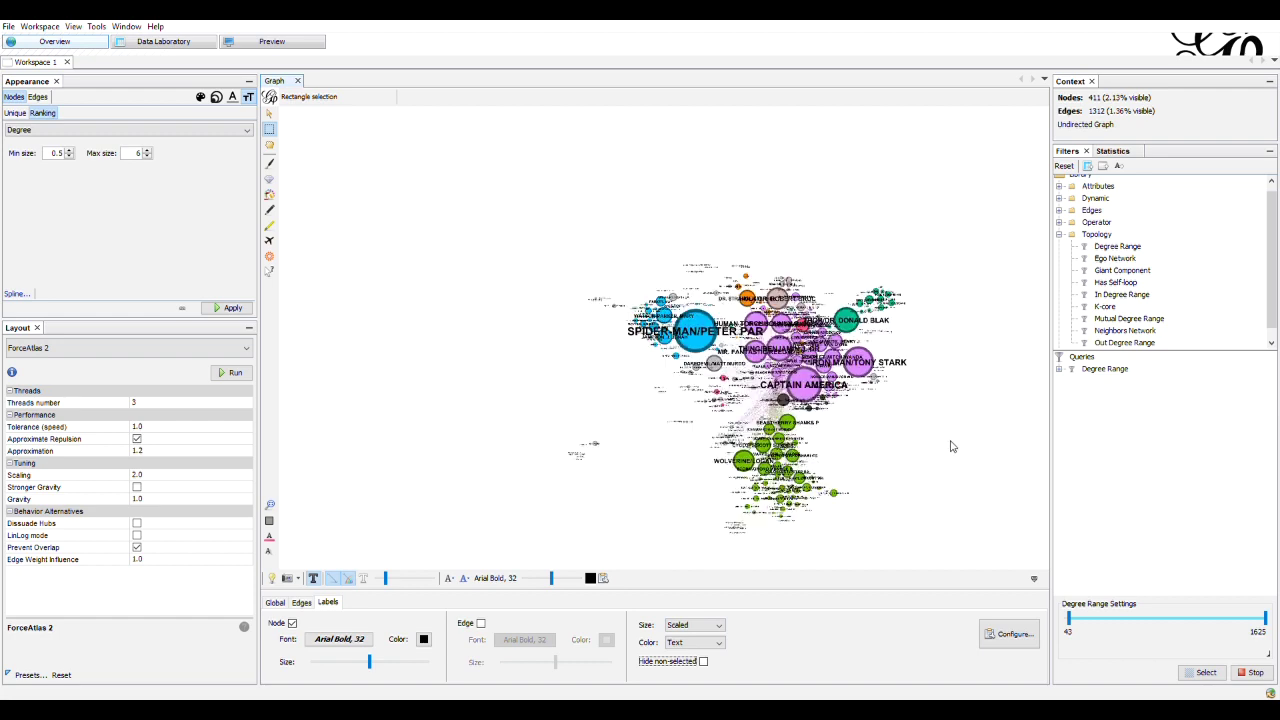
{"action": "scroll", "coordinate": [918, 503], "scroll_direction": "up", "scroll_amount": 2}
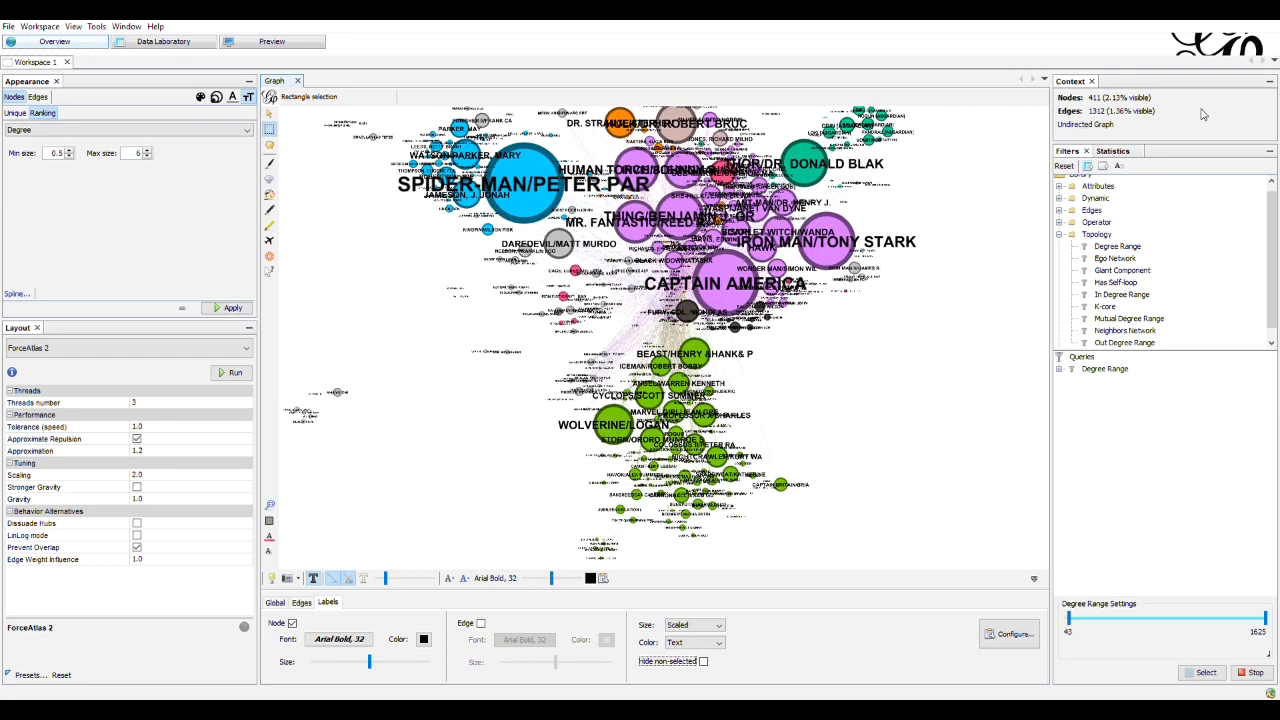